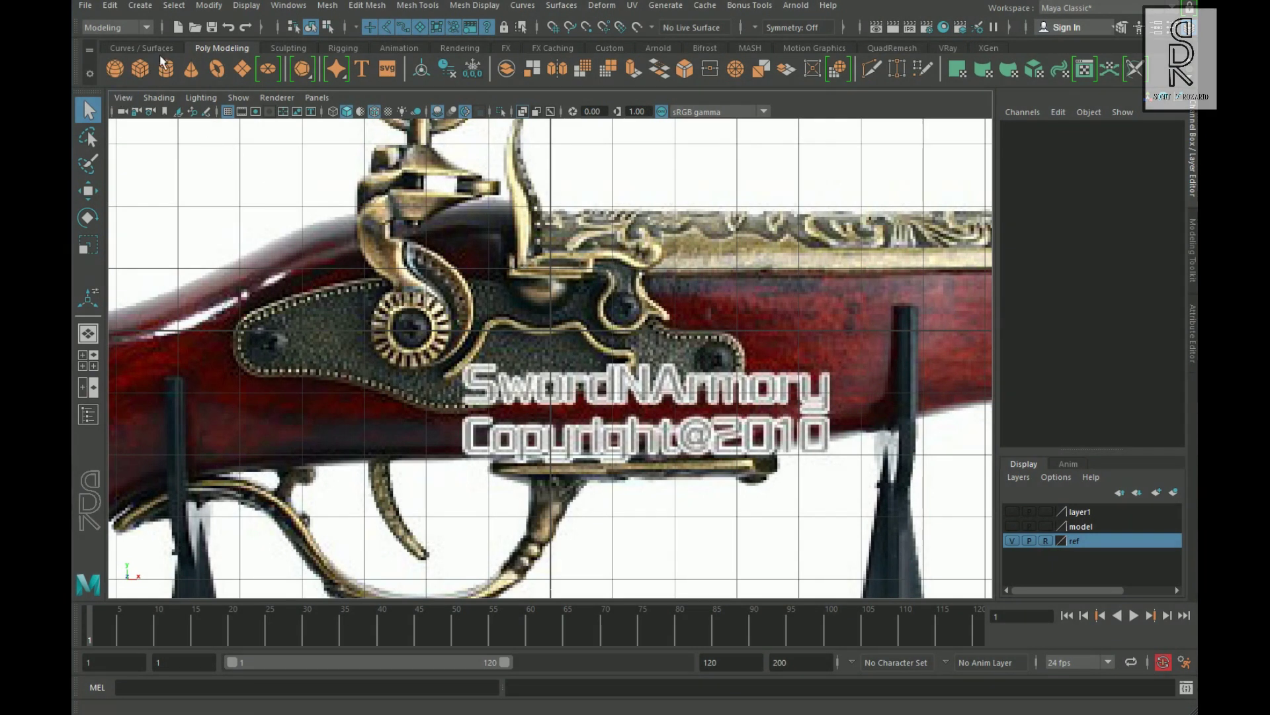
Step: Draw an EP curve tracing the wavy gold trim line on the lock plate in the reference image
left_click(159, 52)
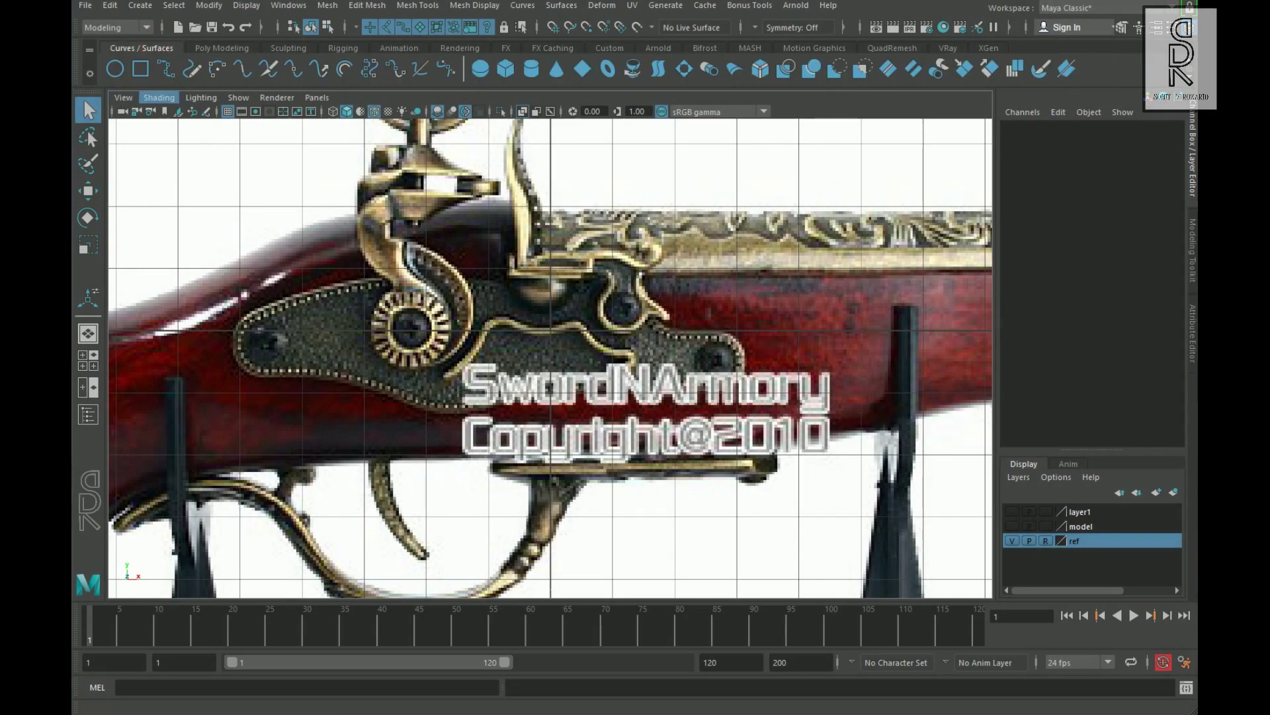
left_click(192, 69)
scroll(452, 411, "up", 2)
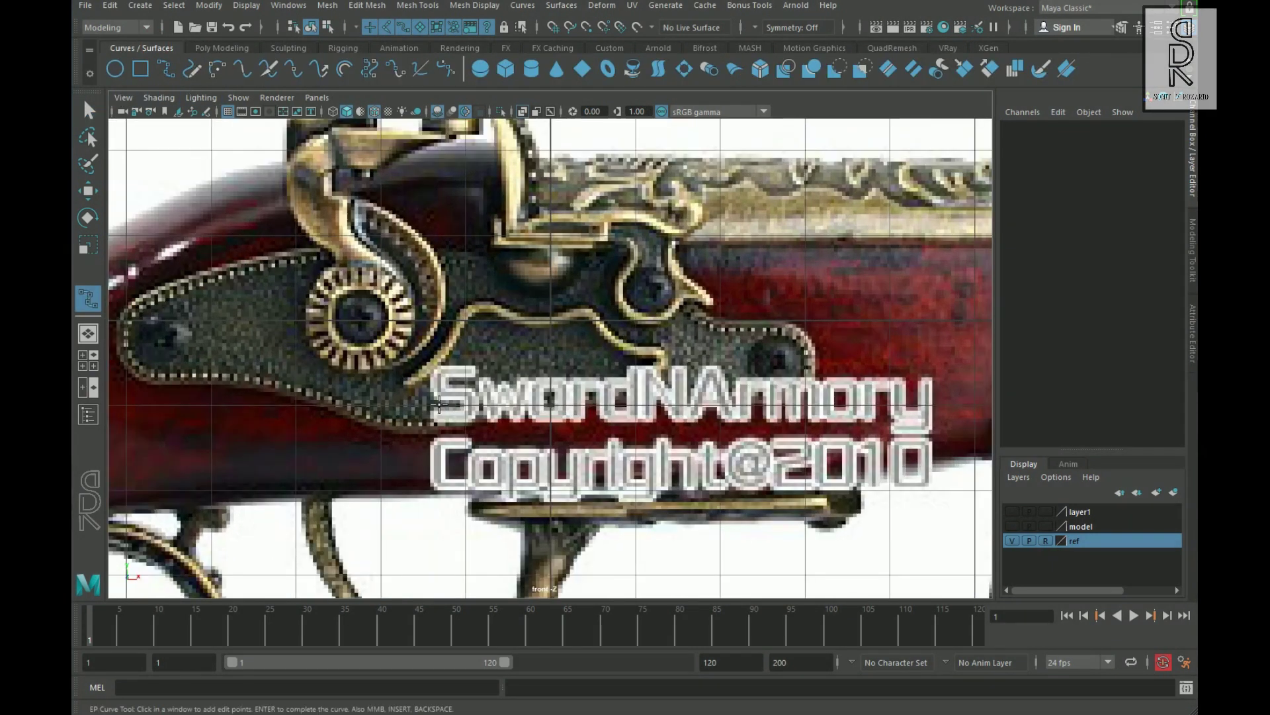
left_click(421, 392)
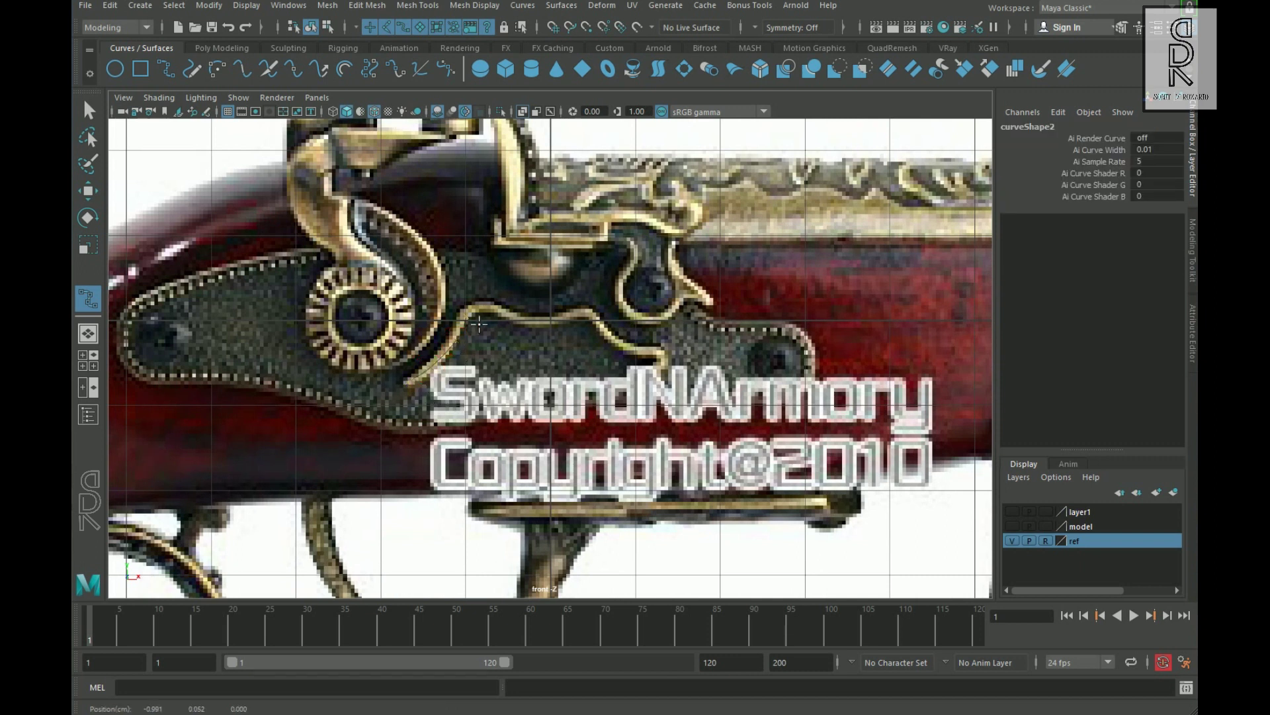
left_click(660, 397)
key("Return")
Step: Adjust the curve's control vertices so it follows the centre of the gold trim line
key("w")
scroll(523, 402, "up", 3)
right_click_drag(531, 266, 454, 272)
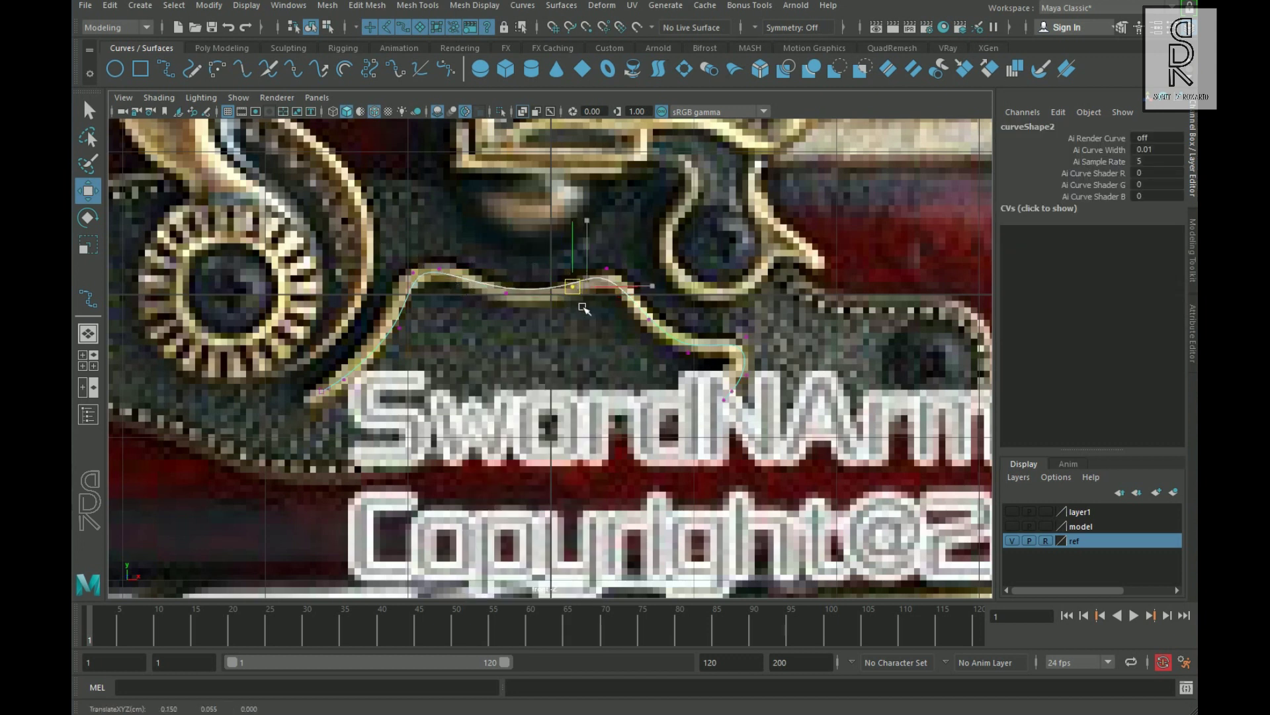
right_click(586, 237)
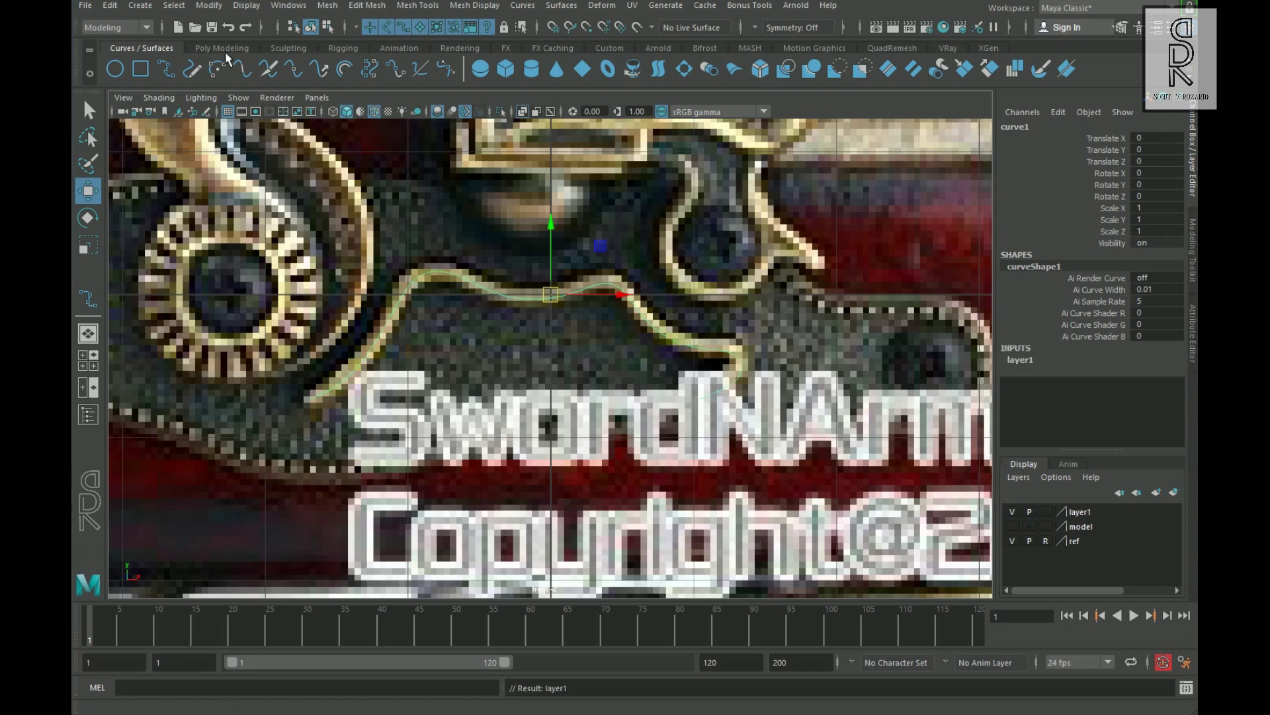
Step: Create a polygon cube, scale it uniformly to 0.133 and place it on the middle of the trim curve
left_click(224, 49)
left_click(142, 66)
key("r")
left_click_drag(530, 289, 422, 349)
key("w")
left_click_drag(533, 296, 531, 278)
scroll(400, 363, "up", 3)
key("r")
left_click(501, 284)
key("ctrl+z")
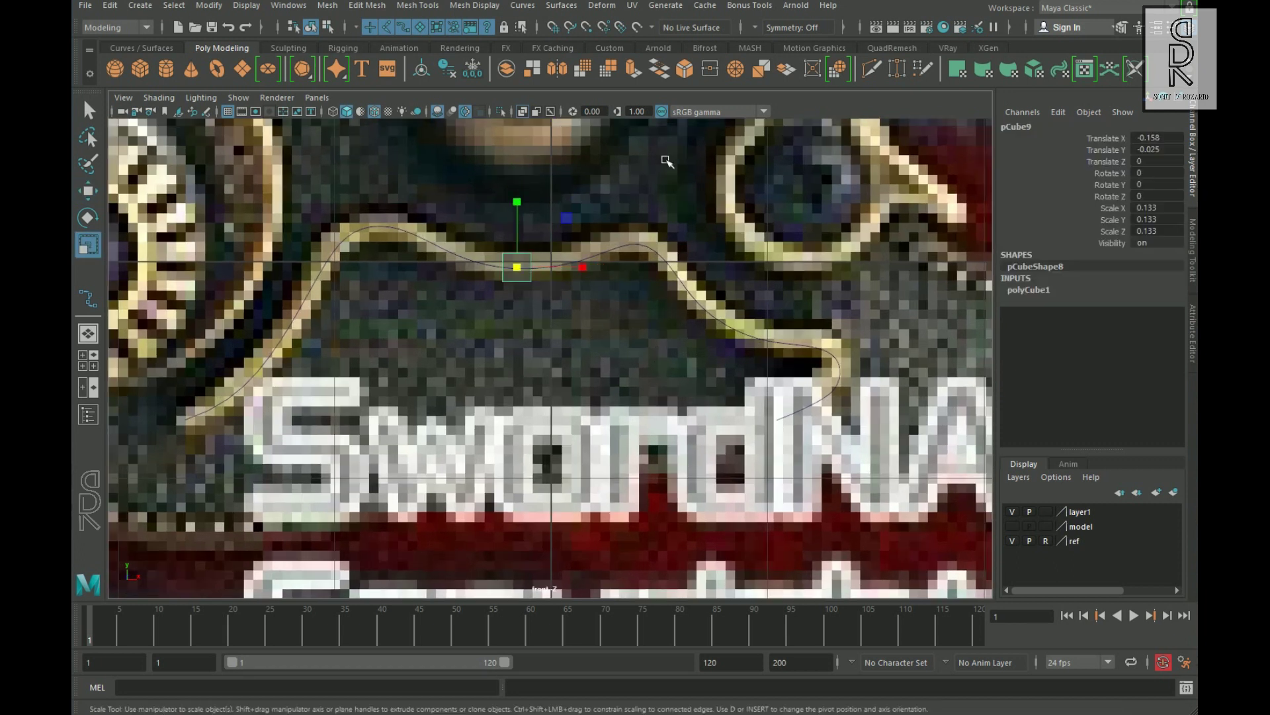
Step: Delete all of the small cube's faces except the one side face used as the trim profile
right_click_drag(649, 125, 650, 165)
left_click_drag(456, 222, 570, 406)
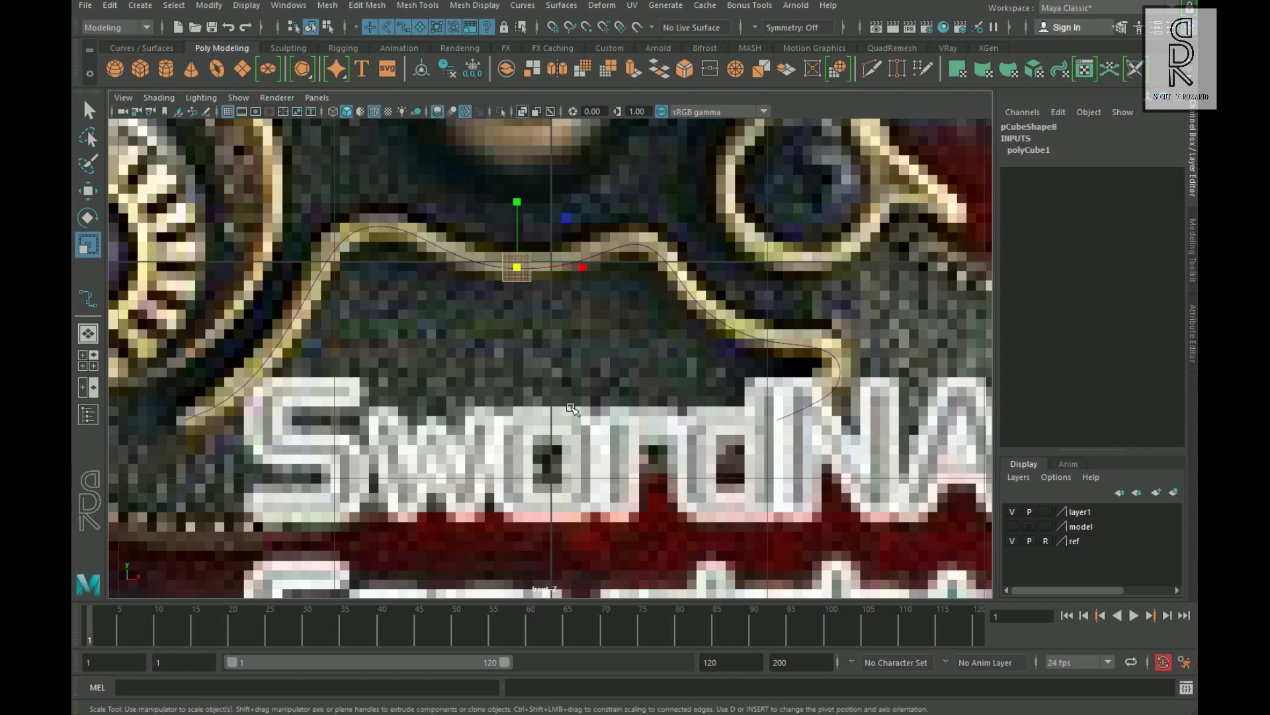
key("Delete")
right_click_drag(552, 322, 653, 298)
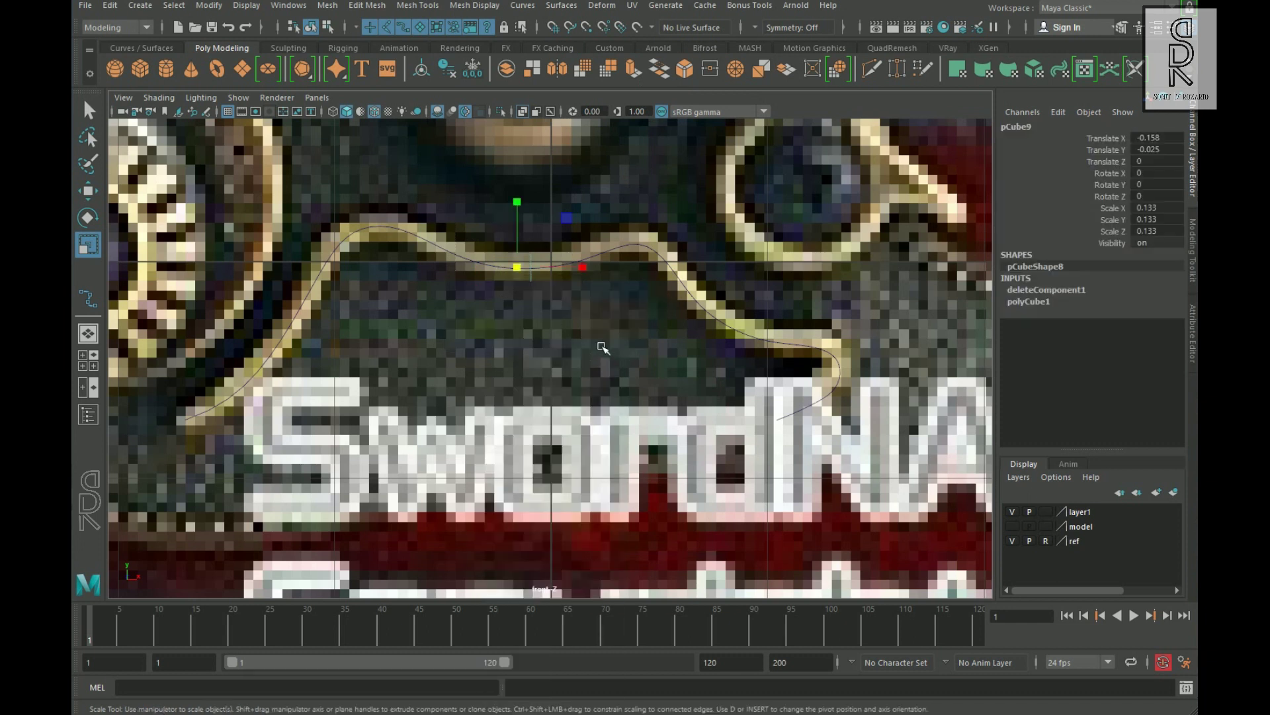
Step: Move the remaining face to the curve's lower-left end and rotate it 22.29 degrees about Z to align with the curve
left_click(423, 74)
key("w")
left_click_drag(542, 279, 562, 325)
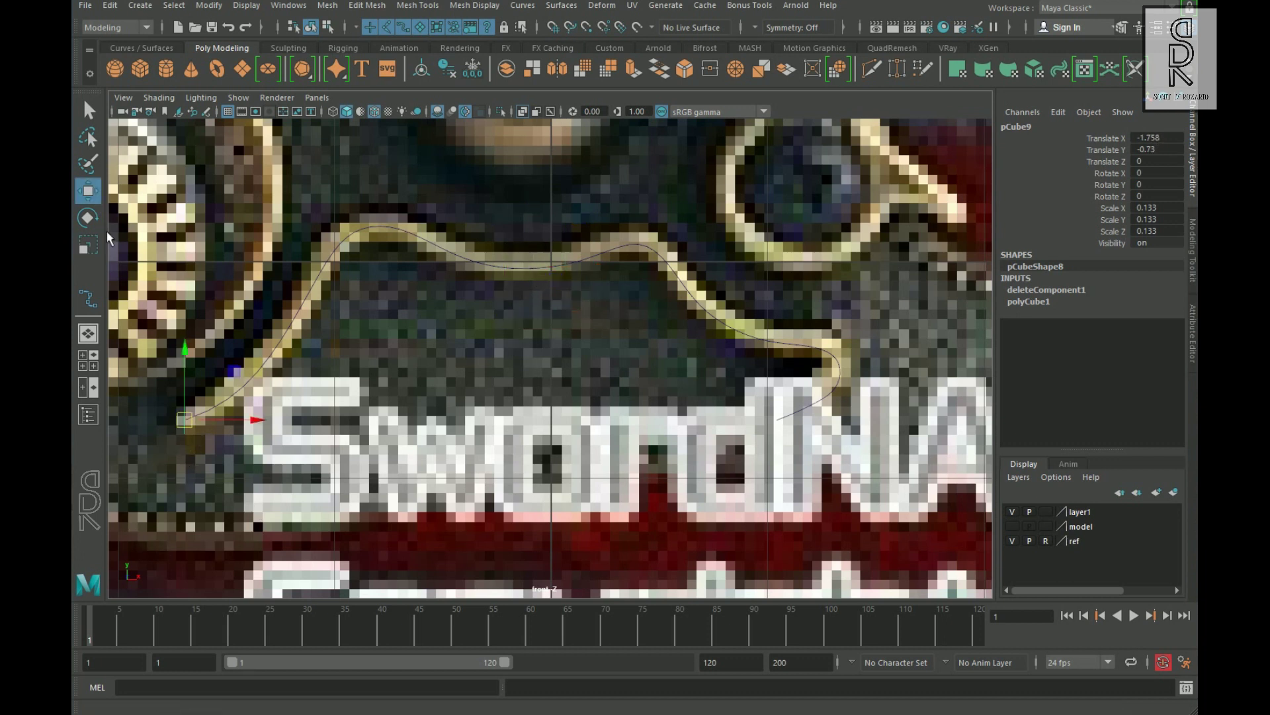
left_click(93, 220)
left_click_drag(258, 424, 245, 379)
Step: Extrude the profile face along the trim curve with 50 divisions
right_click_drag(385, 322, 398, 361)
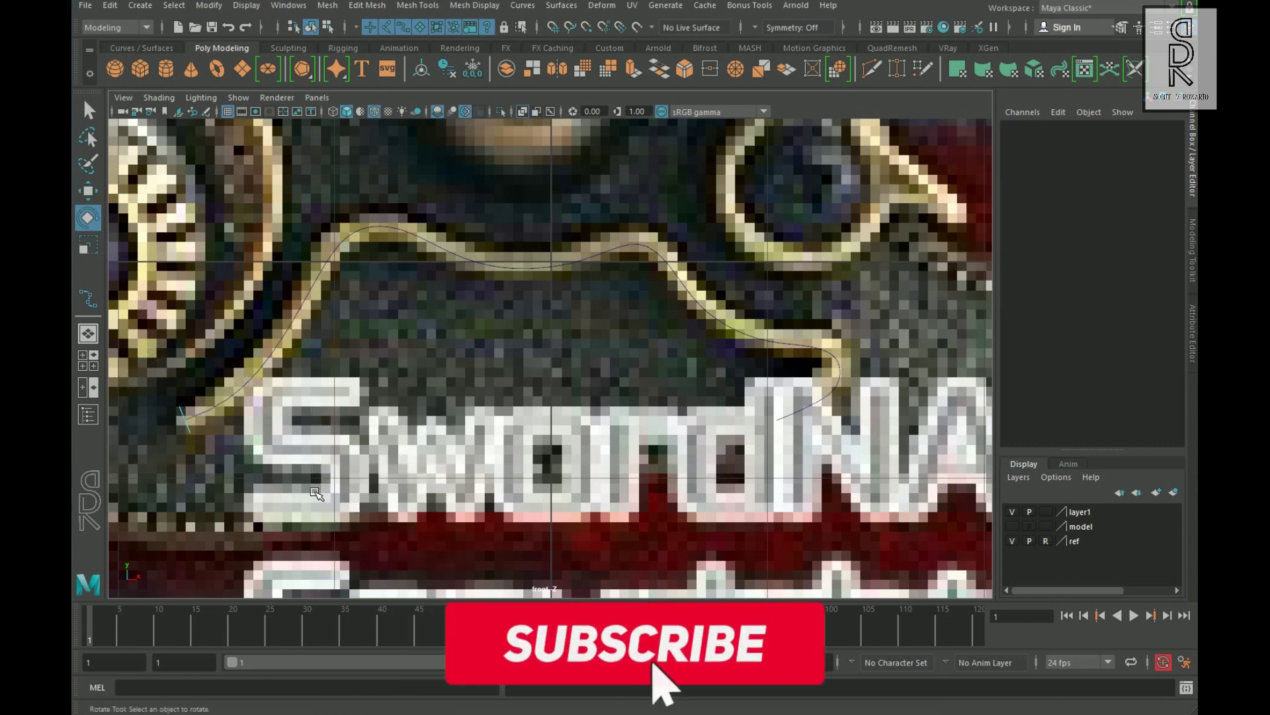
left_click(295, 326)
right_click_drag(410, 321, 409, 355, "shift")
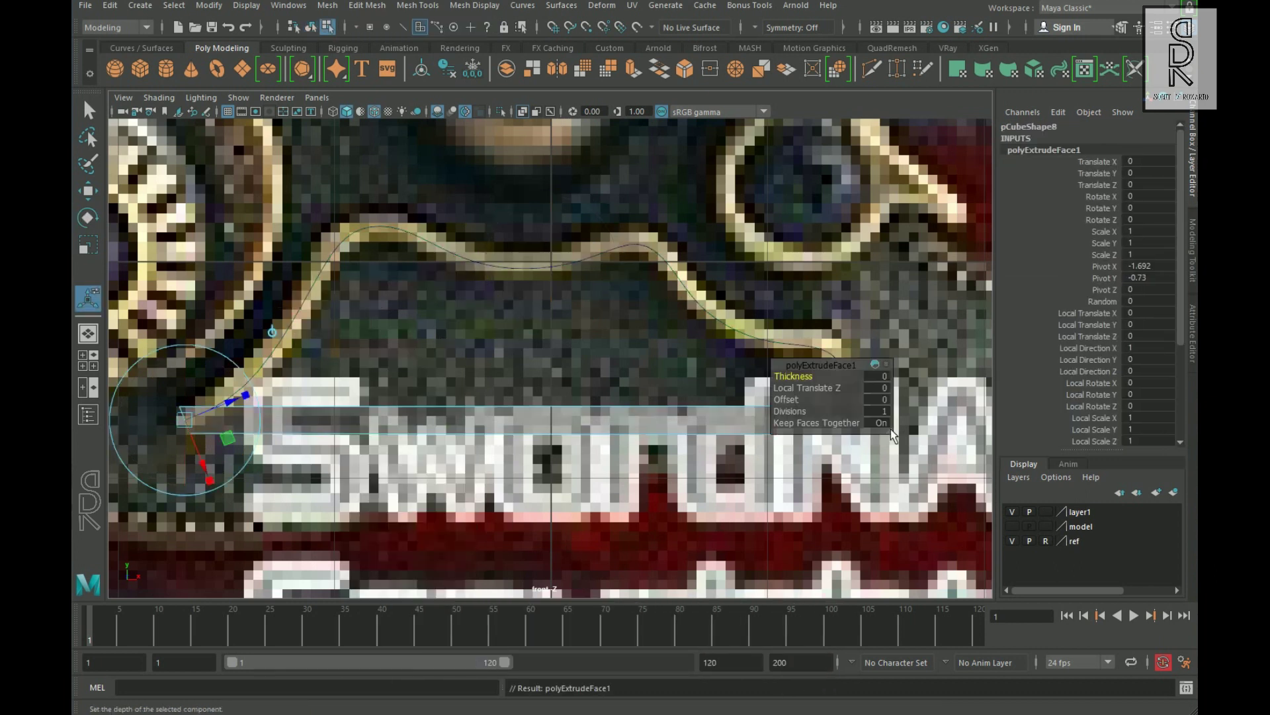
left_click(877, 411)
type("50")
key("Return")
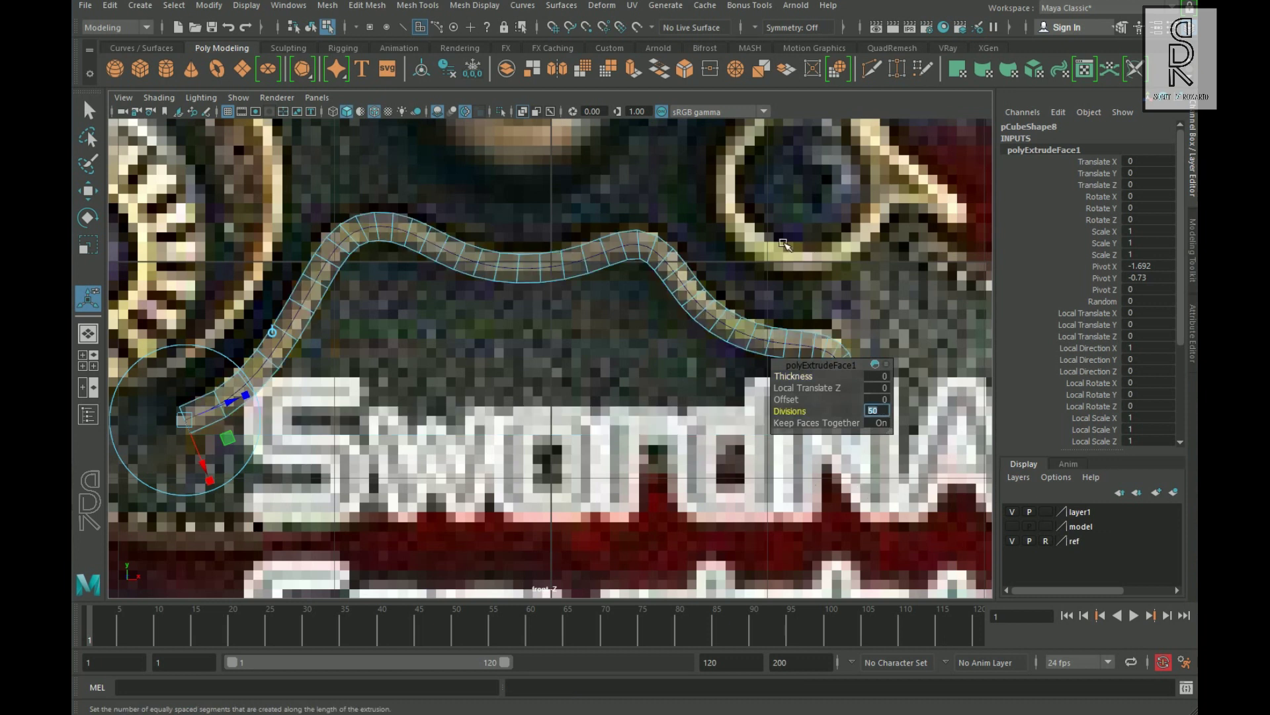
left_click(788, 248)
Step: Switch to the perspective view, return the extruded strip to object mode and hide layer1
key("space")
key("space")
right_click_drag(919, 404, 549, 450, "alt")
left_click_drag(549, 450, 544, 493, "alt")
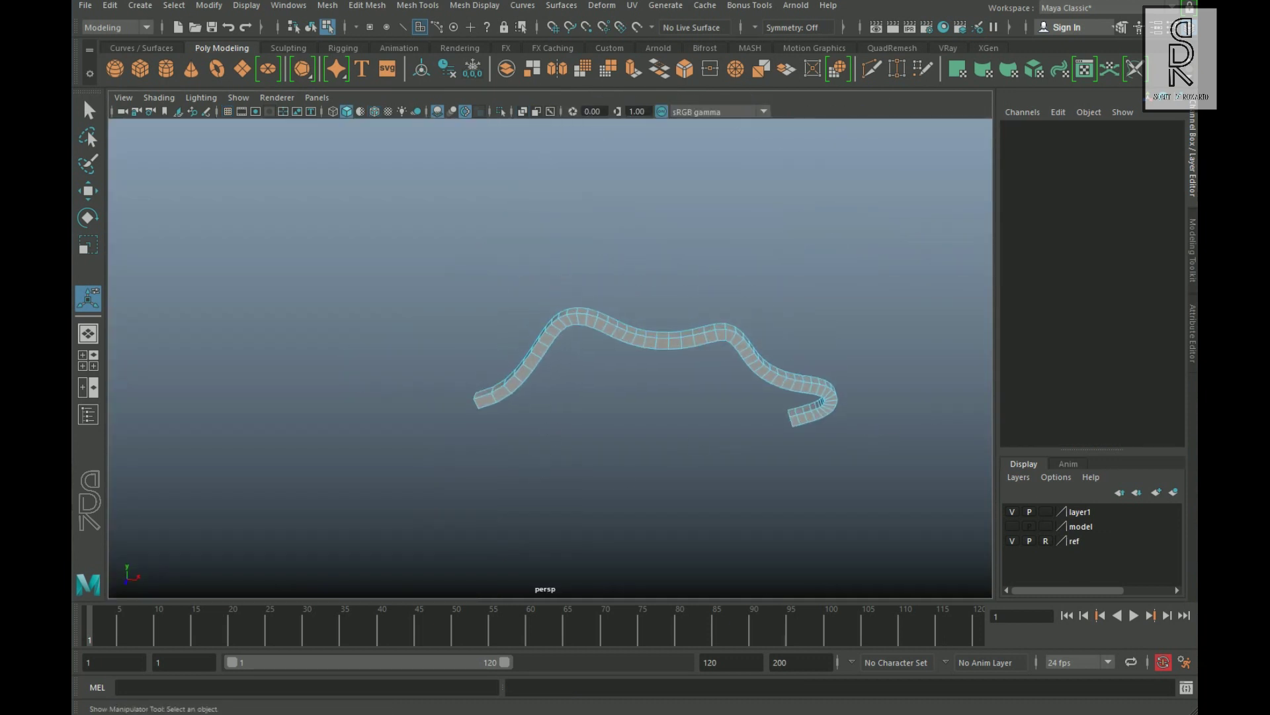
middle_click_drag(715, 509, 628, 496, "alt")
right_click_drag(628, 496, 731, 453, "alt")
left_click_drag(731, 453, 748, 437, "alt")
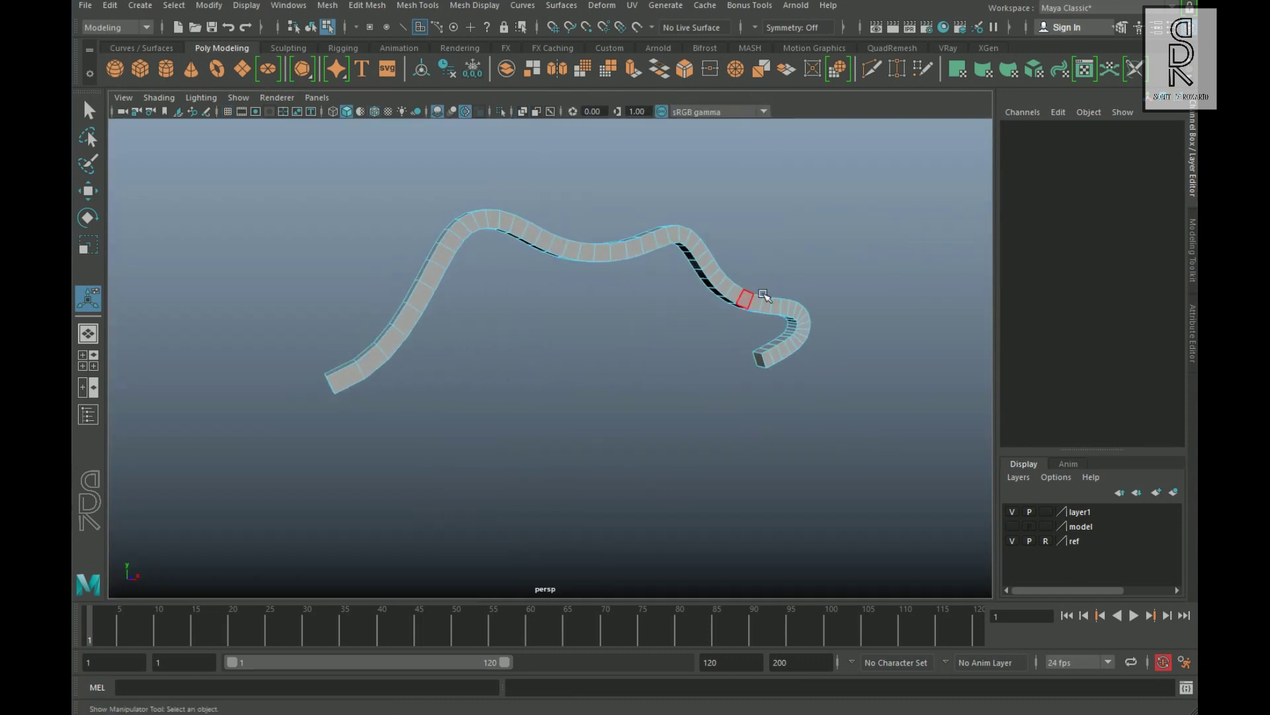
right_click_drag(754, 302, 802, 275)
left_click(893, 391)
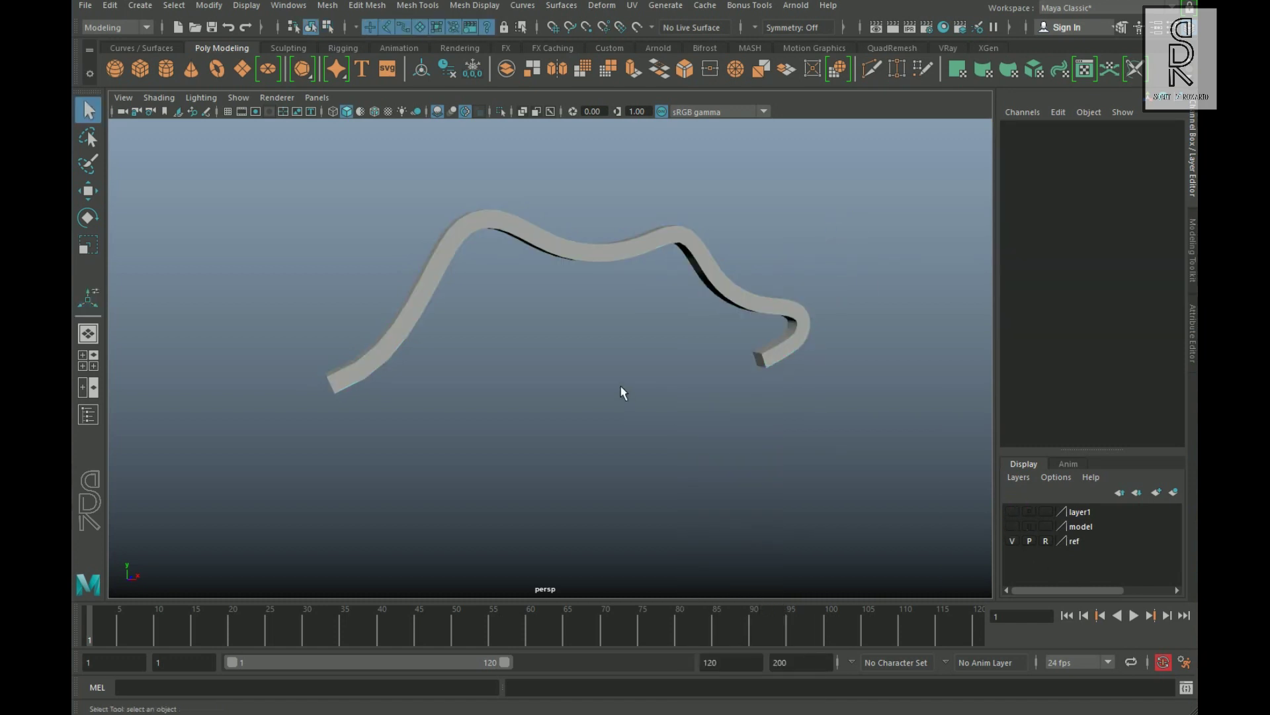
Step: Select the lengthwise corner edges of the extruded trim strip
left_click(647, 257)
left_click_drag(426, 360, 487, 341, "alt")
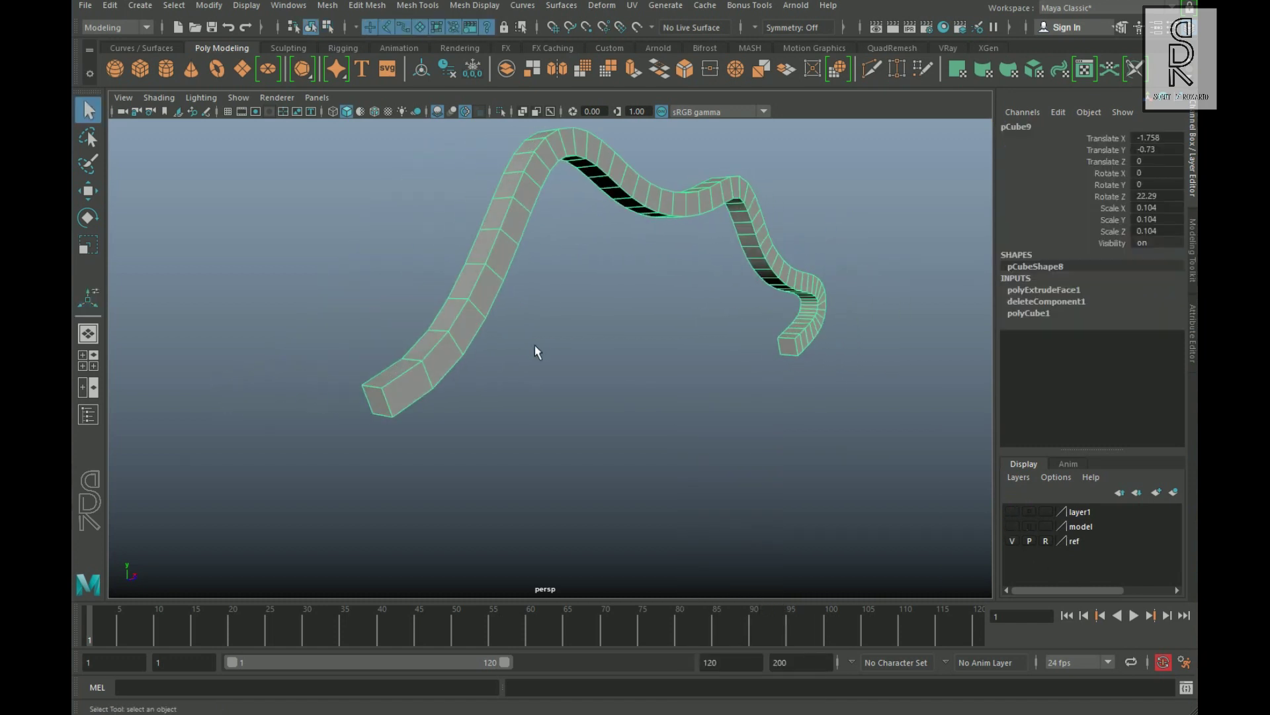
right_click_drag(483, 325, 481, 285)
double_click(456, 316)
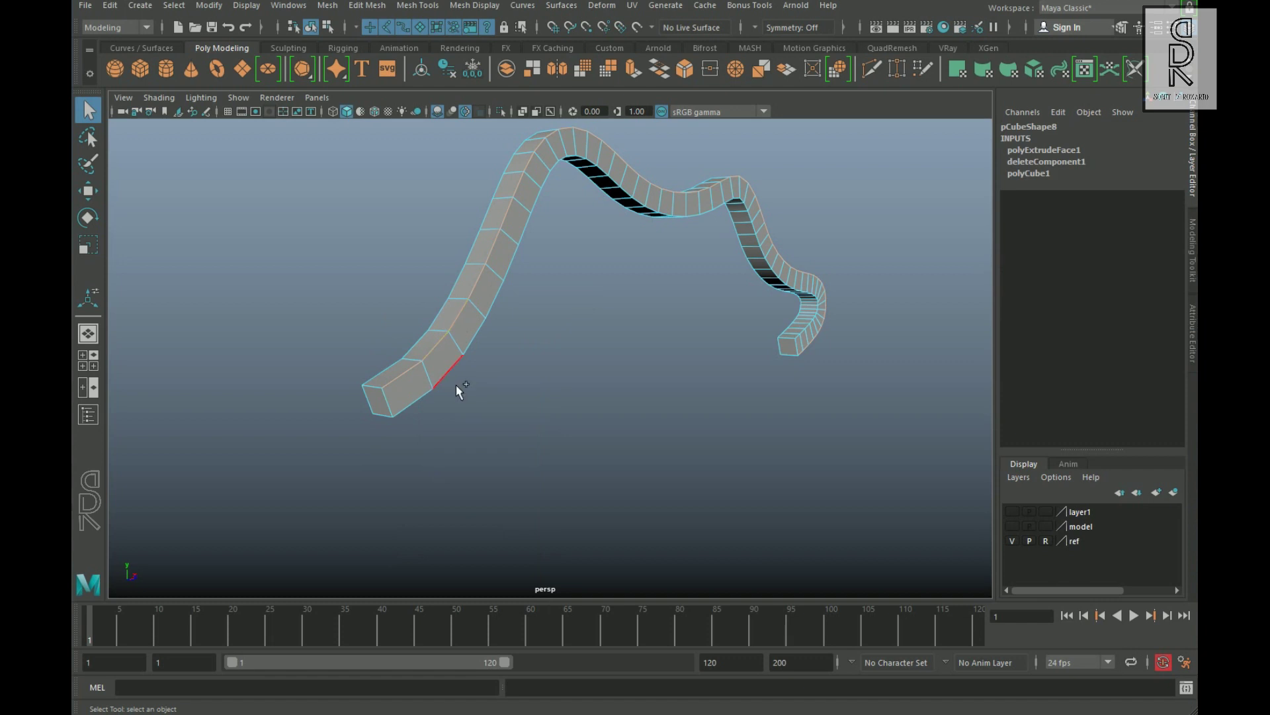
left_click_drag(761, 283, 503, 440, "alt")
left_click_drag(788, 467, 714, 430, "alt")
double_click(776, 368, "shift")
right_click_drag(761, 374, 406, 413, "alt")
left_click_drag(406, 413, 530, 357, "alt")
Step: Bevel the selected edges with 3 segments and return the trim strip to object mode
right_click_drag(564, 321, 515, 358, "shift")
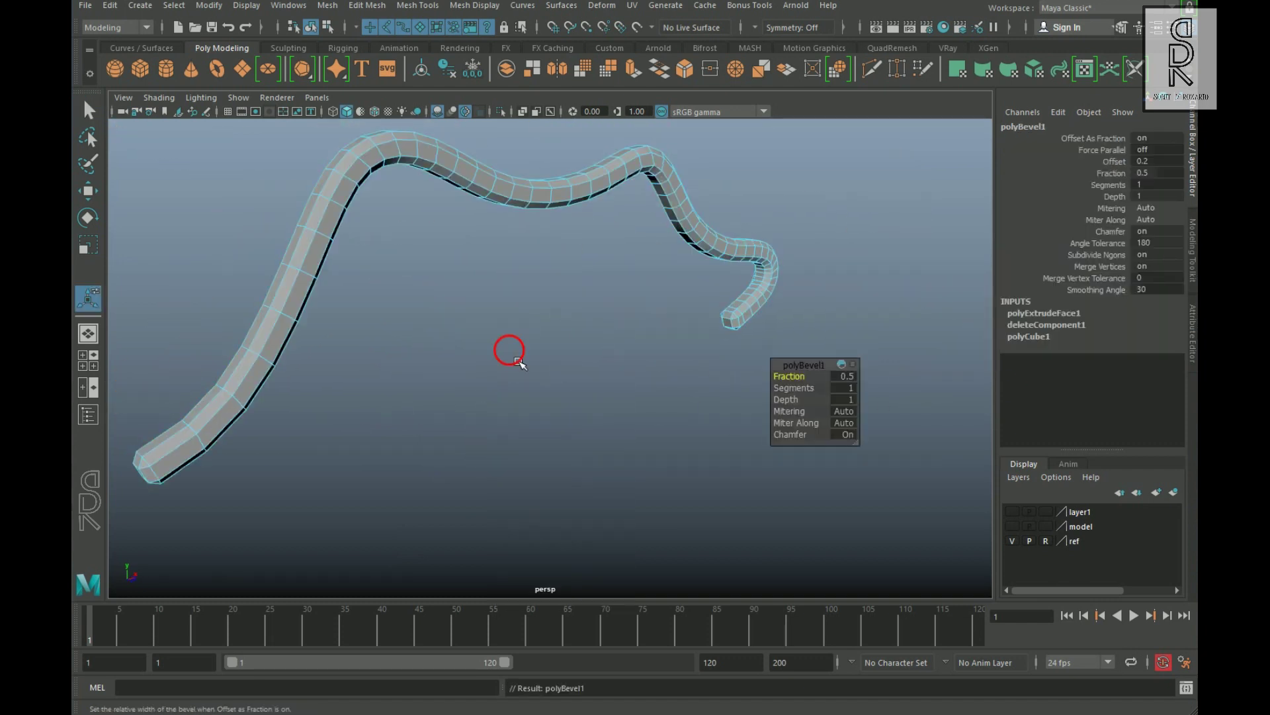
left_click_drag(518, 361, 729, 468, "alt")
left_click(851, 389)
type("3")
key("Return")
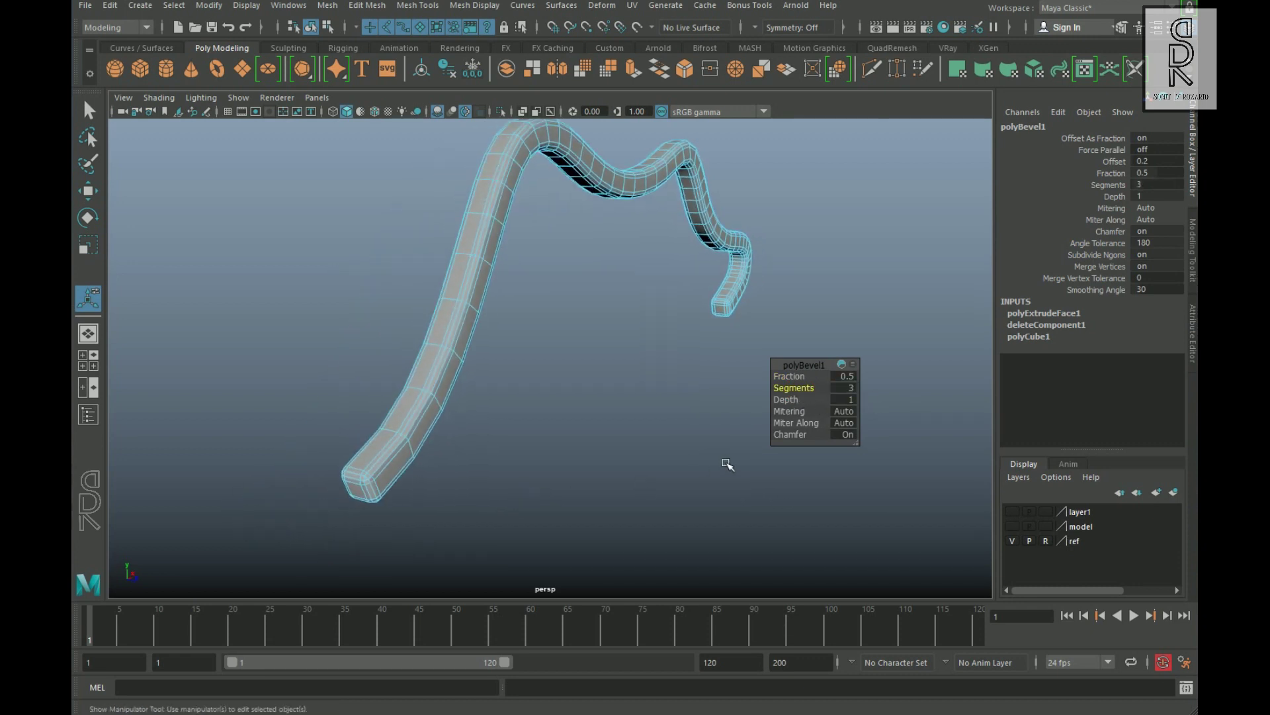
mouse_move(813, 409)
left_mouse_down()
mouse_move(748, 419)
mouse_move(800, 405)
mouse_move(803, 383)
mouse_move(815, 390)
left_mouse_up()
right_click_drag(607, 173, 677, 152)
left_click(625, 344)
Step: Select the bevelled trim strip and show the model layer with the rest of the gun
scroll(621, 360, "down", 4)
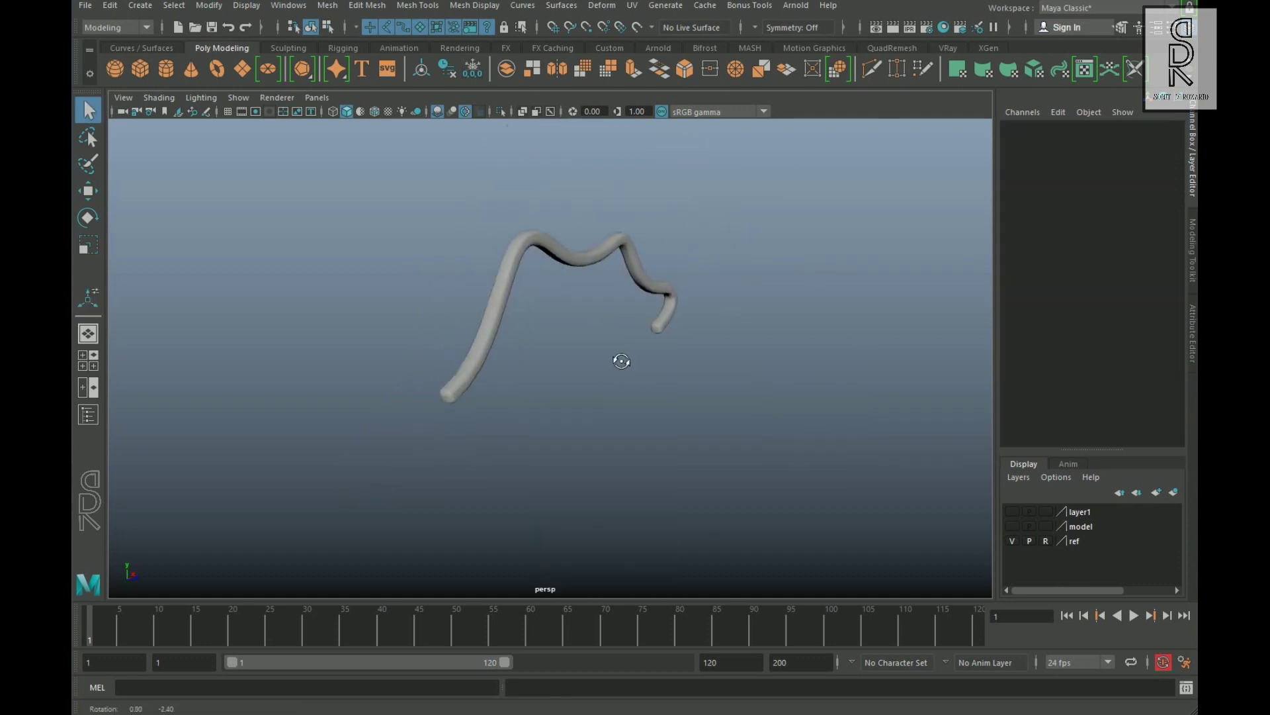
scroll(604, 321, "up", 5)
left_click_drag(621, 360, 569, 311, "alt")
left_click(582, 222)
left_click(1013, 526)
key("f")
key("w")
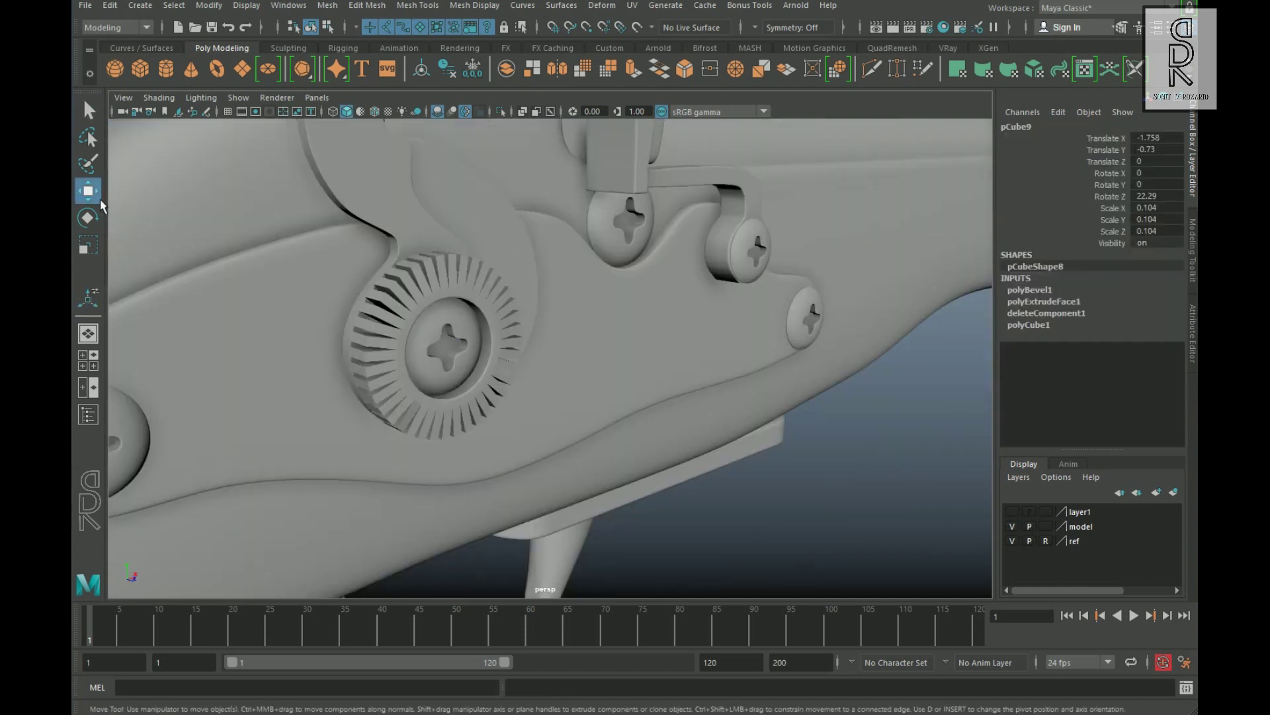
Step: Move the trim strip outward in depth until it sits partly embedded on the lock plate's surface
left_click_drag(592, 344, 683, 394)
scroll(683, 395, "up", 5)
left_click_drag(683, 395, 675, 424, "alt")
left_click_drag(792, 575, 775, 583)
left_click(880, 563)
left_click_drag(881, 563, 861, 582, "alt")
left_click(728, 461)
left_click_drag(740, 600, 742, 601)
left_click(845, 530)
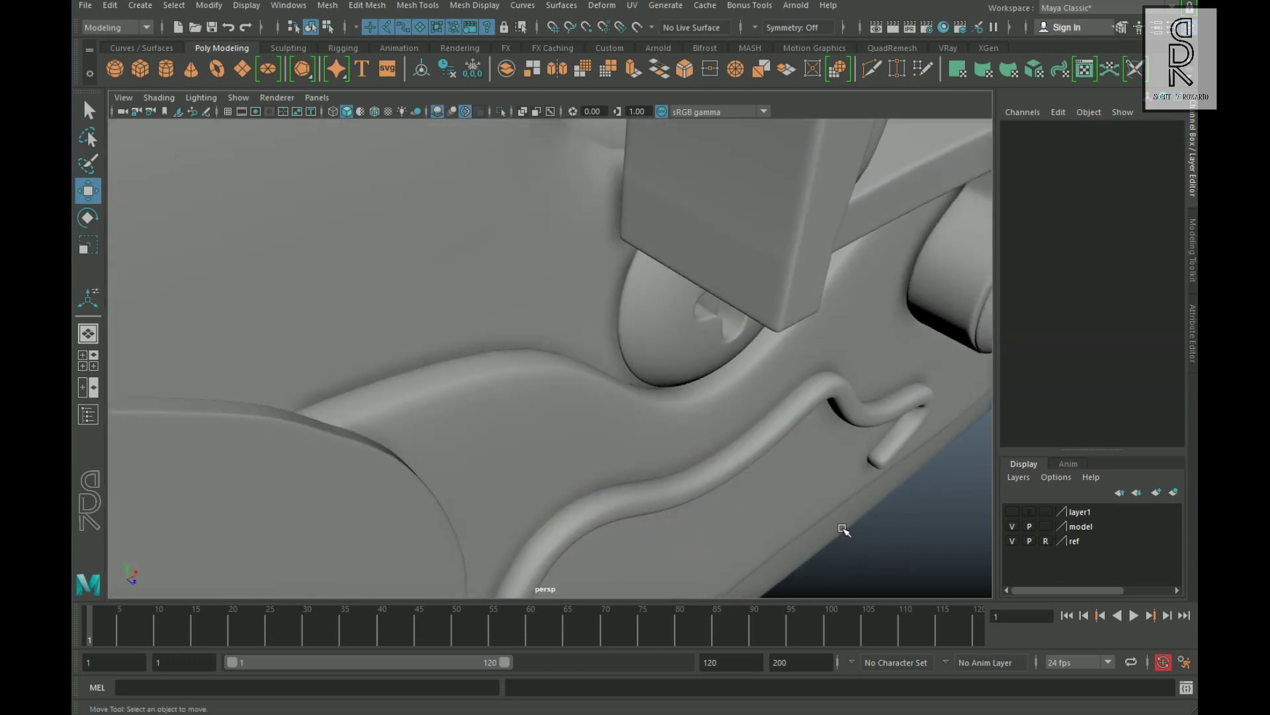
Step: Select the lock plate and turn off its smooth mesh preview
left_click_drag(845, 530, 463, 424, "alt")
scroll(602, 488, "down", 8)
key("space")
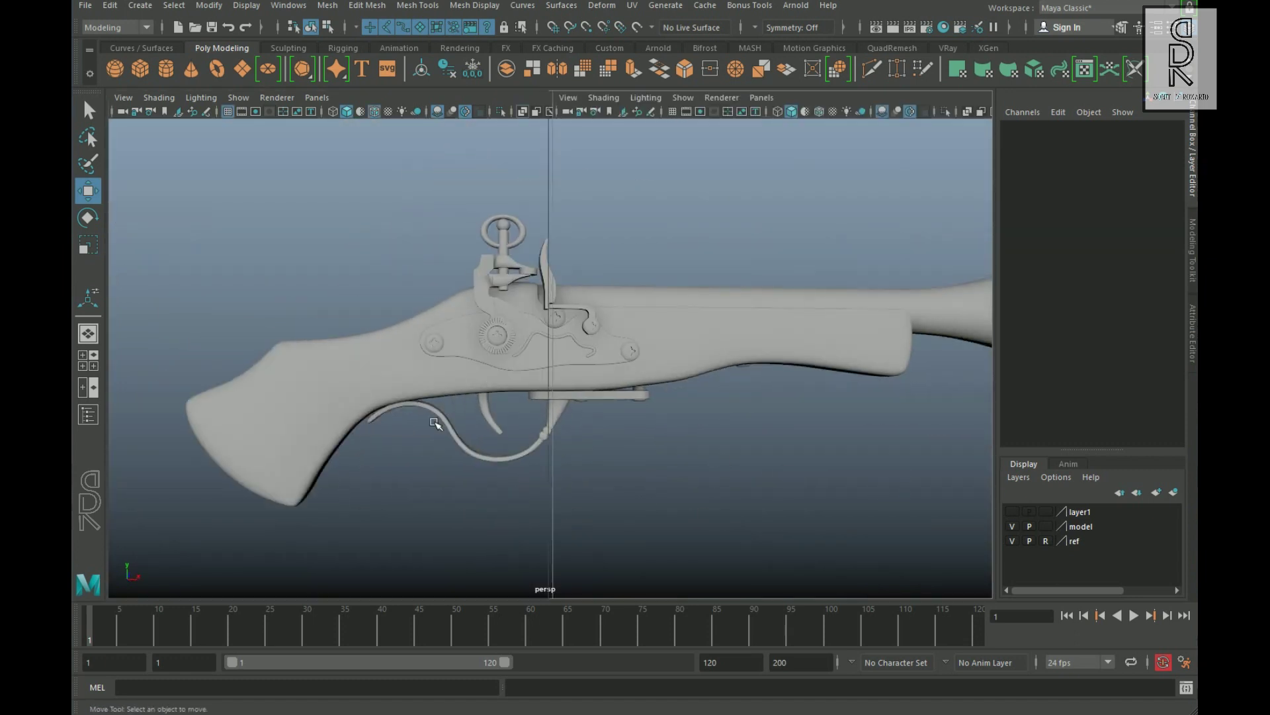
key("space")
left_click(369, 400)
key("space")
key("space")
middle_click_drag(491, 369, 566, 380, "alt")
right_click_drag(566, 379, 714, 371, "alt")
key("1")
left_click_drag(463, 371, 530, 351, "alt")
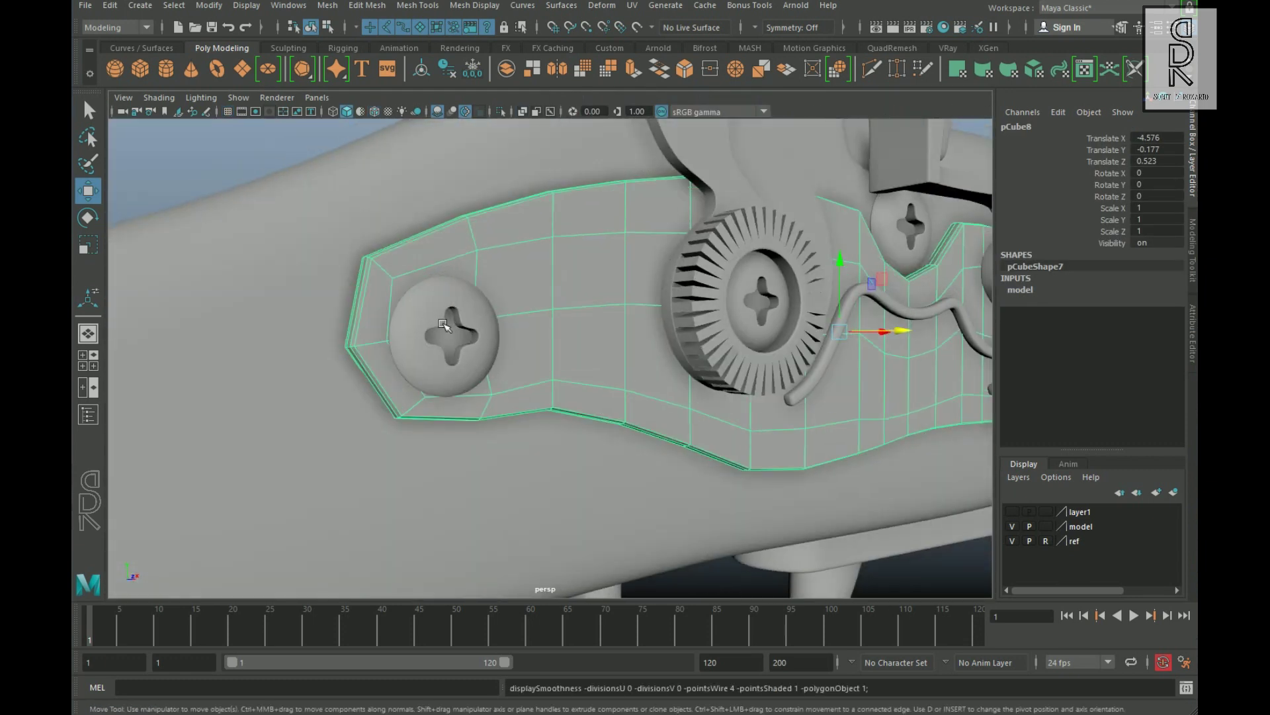
Step: Insert an edge loop just inside the lock plate's border with the Multi-Cut tool
left_click_drag(370, 370, 424, 364, "alt")
right_click_drag(371, 370, 574, 309, "alt")
key("ctrl+shift+x")
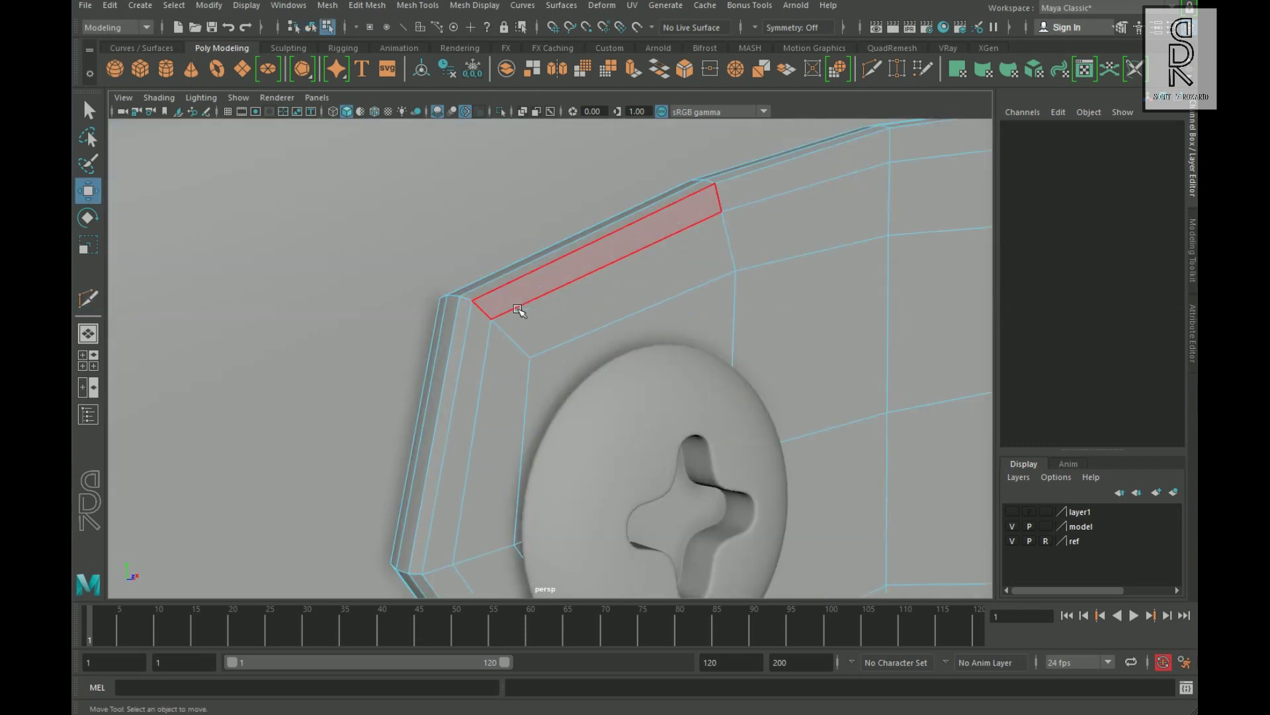
left_click(489, 310, "ctrl")
Step: Extrude the face loop along the lock plate's border outward as a raised rim and turn smooth preview back on
key("w")
left_click_drag(490, 310, 927, 368, "alt")
key("ctrl+e")
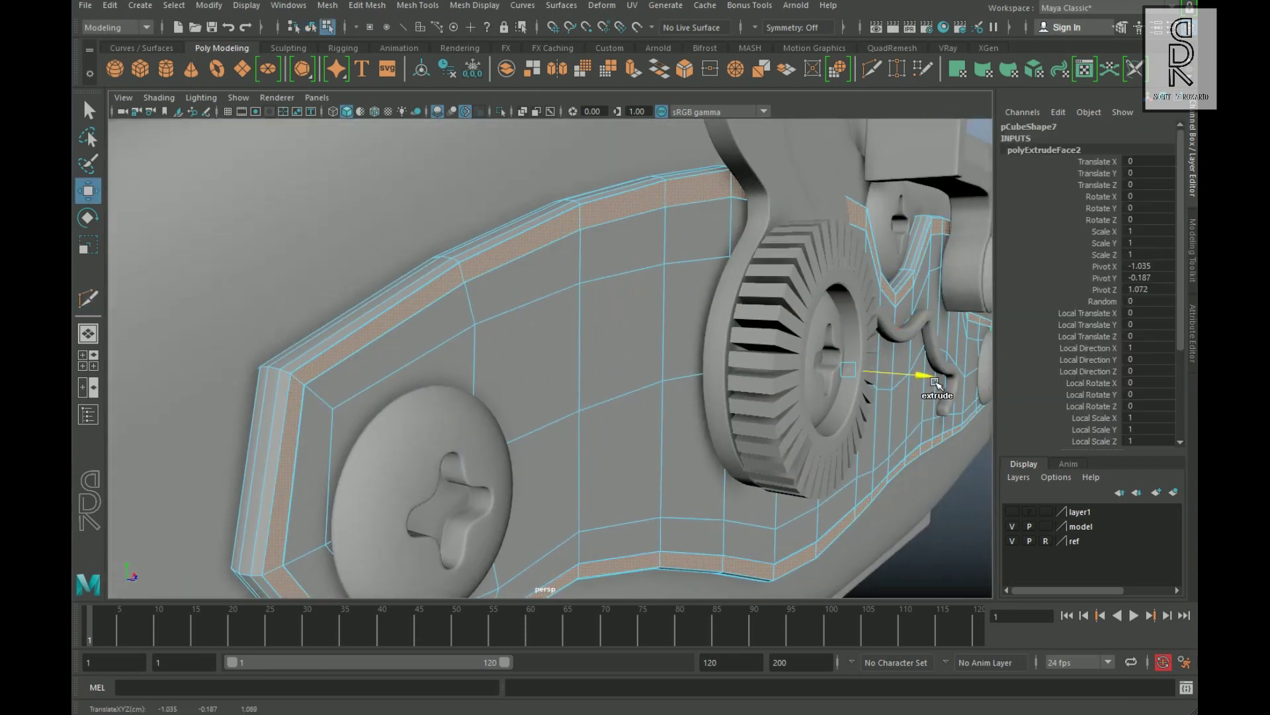
key("3")
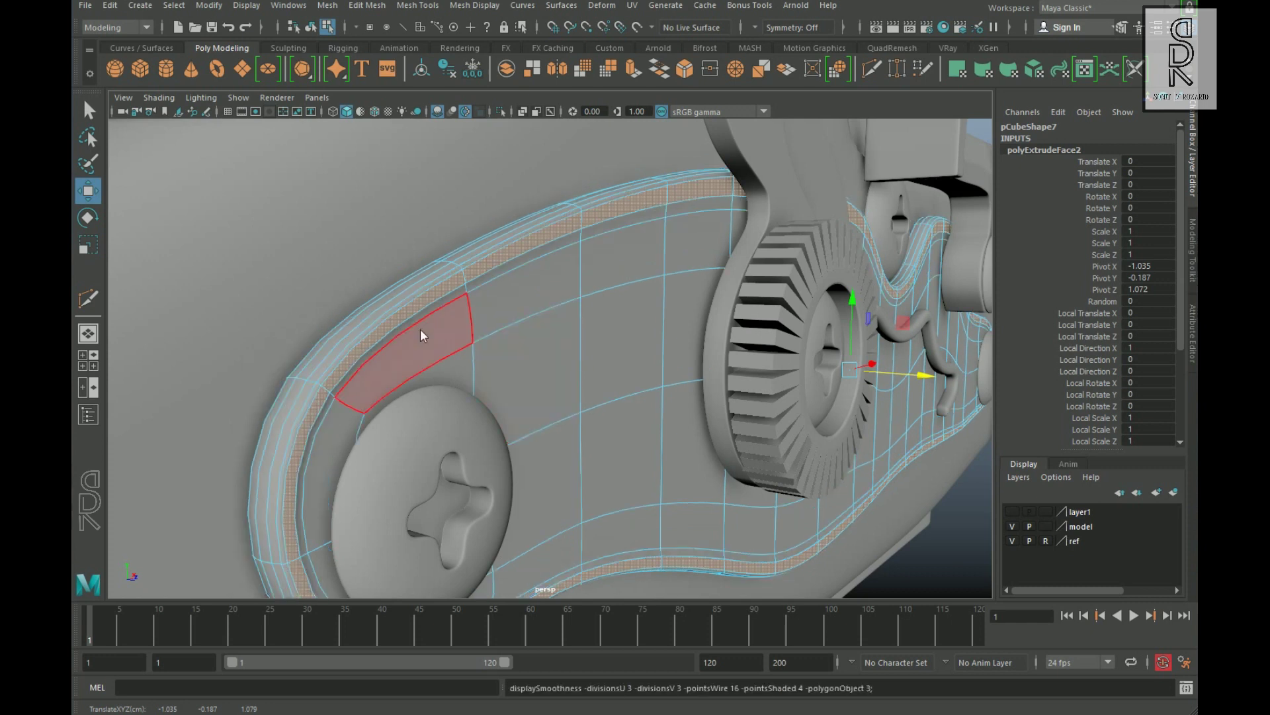
right_click_drag(422, 335, 470, 291)
left_click(331, 231)
Step: Scale the screw at the lock plate's front end uniformly to 0.338 so it fits inside the raised rim
left_click_drag(331, 232, 558, 444, "alt")
scroll(477, 457, "down", 5)
left_click(558, 444)
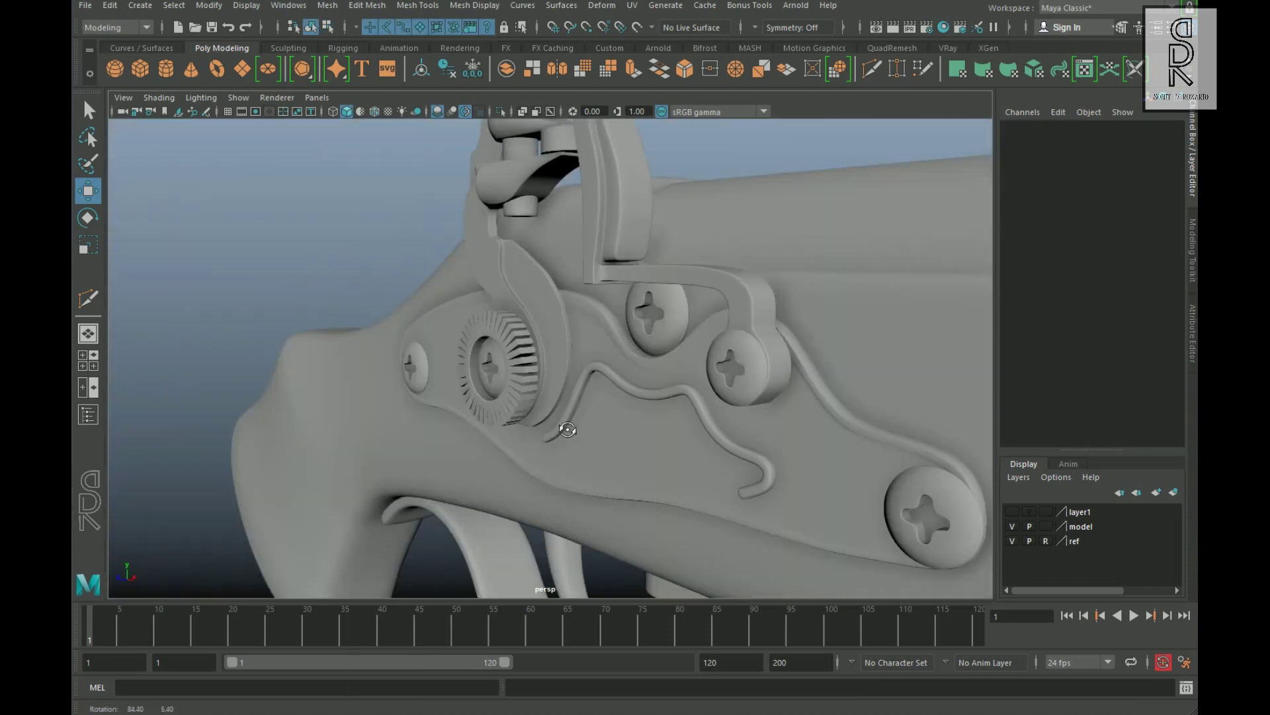
left_click(849, 433)
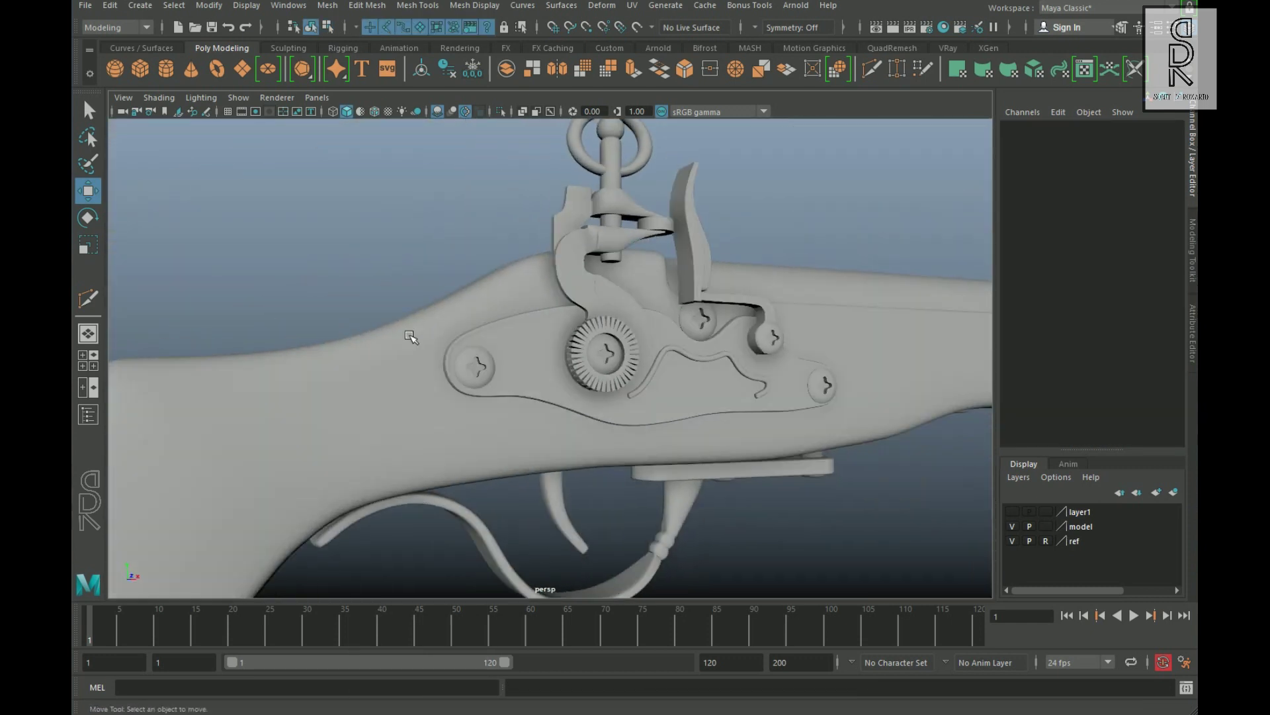
left_click_drag(461, 379, 479, 379)
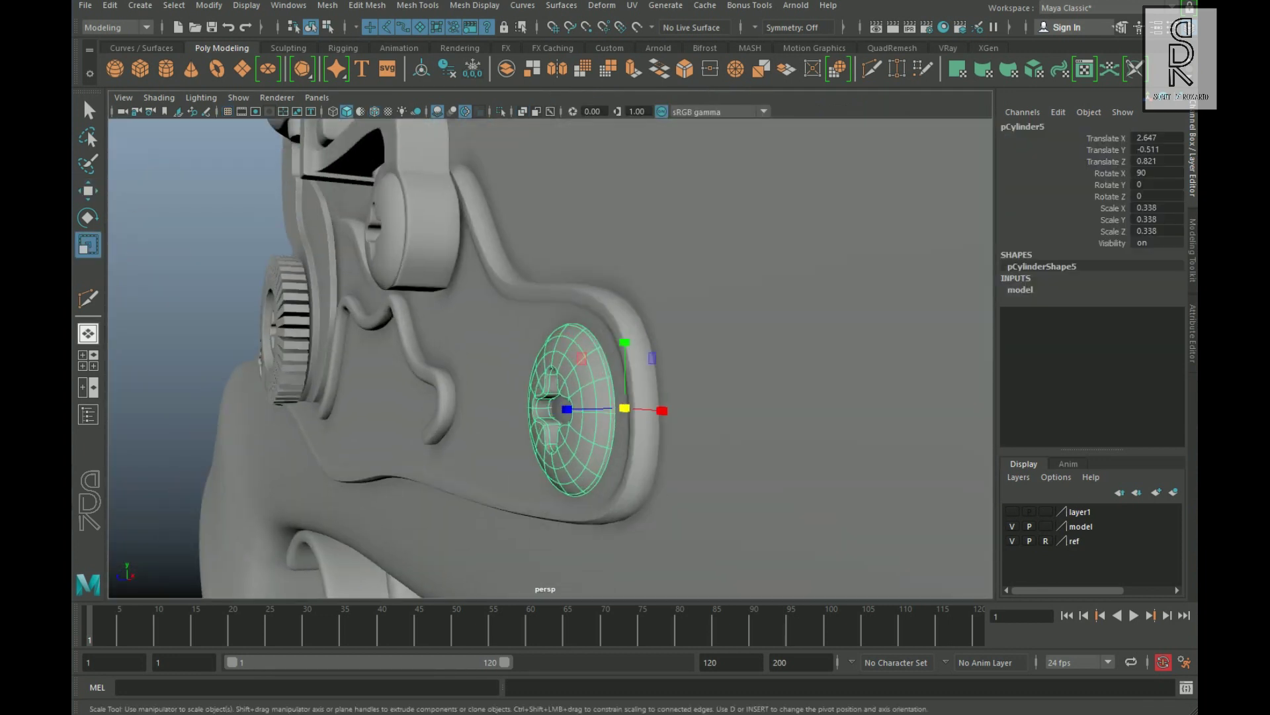
key("w")
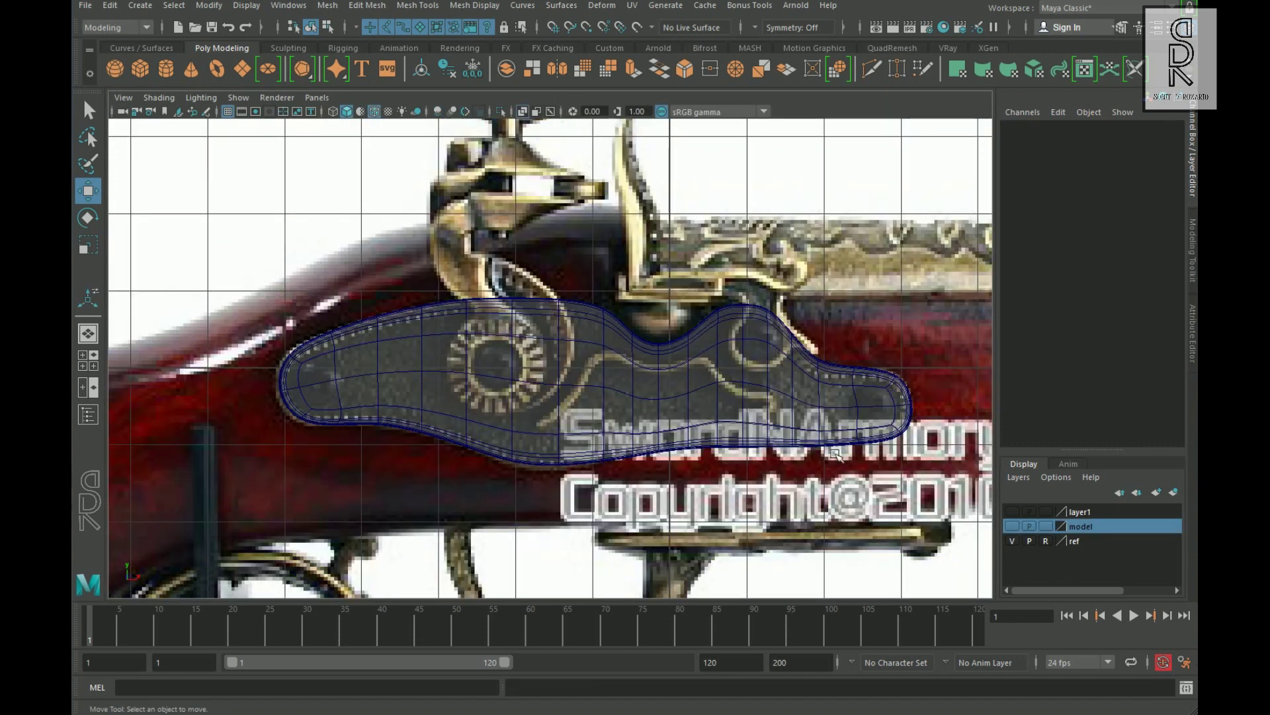
Step: Select the lock plate's inner edge loop beside the raised rim and convert it to a curve with Polygon Edges to Curve
left_click(659, 382)
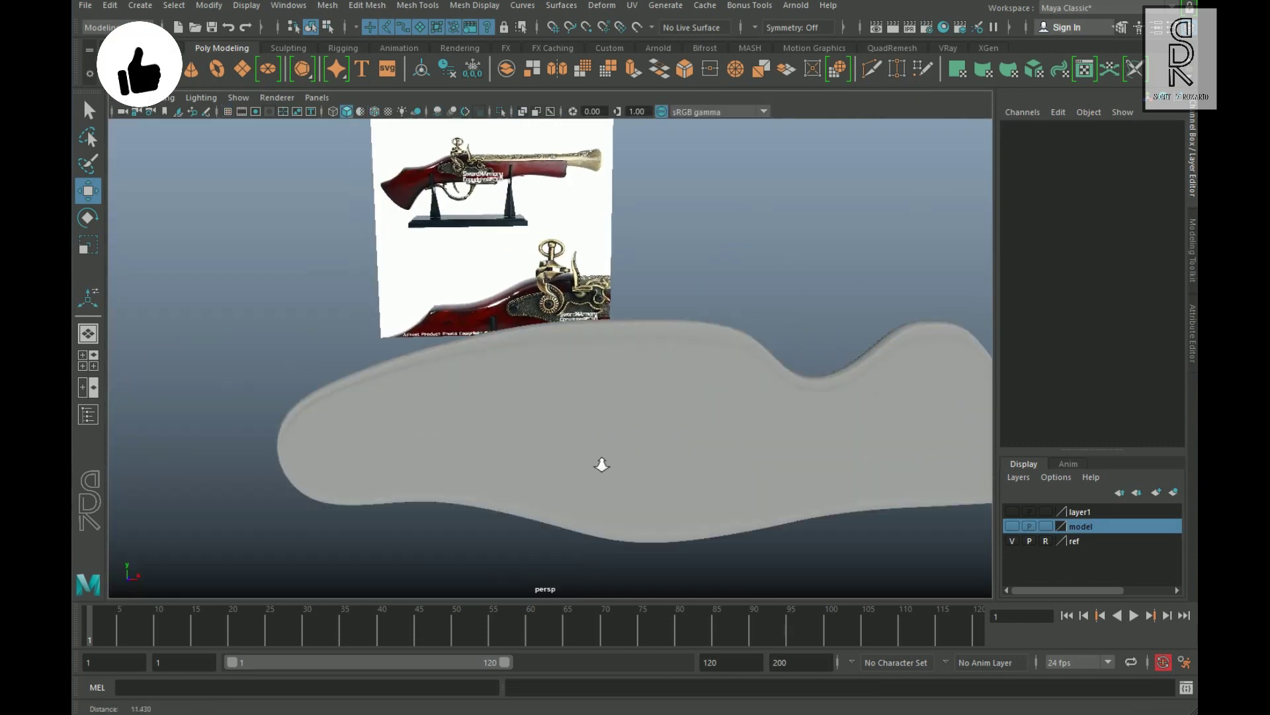
scroll(582, 345, "up", 5)
scroll(582, 345, "up", 3)
right_click_drag(621, 300, 618, 281)
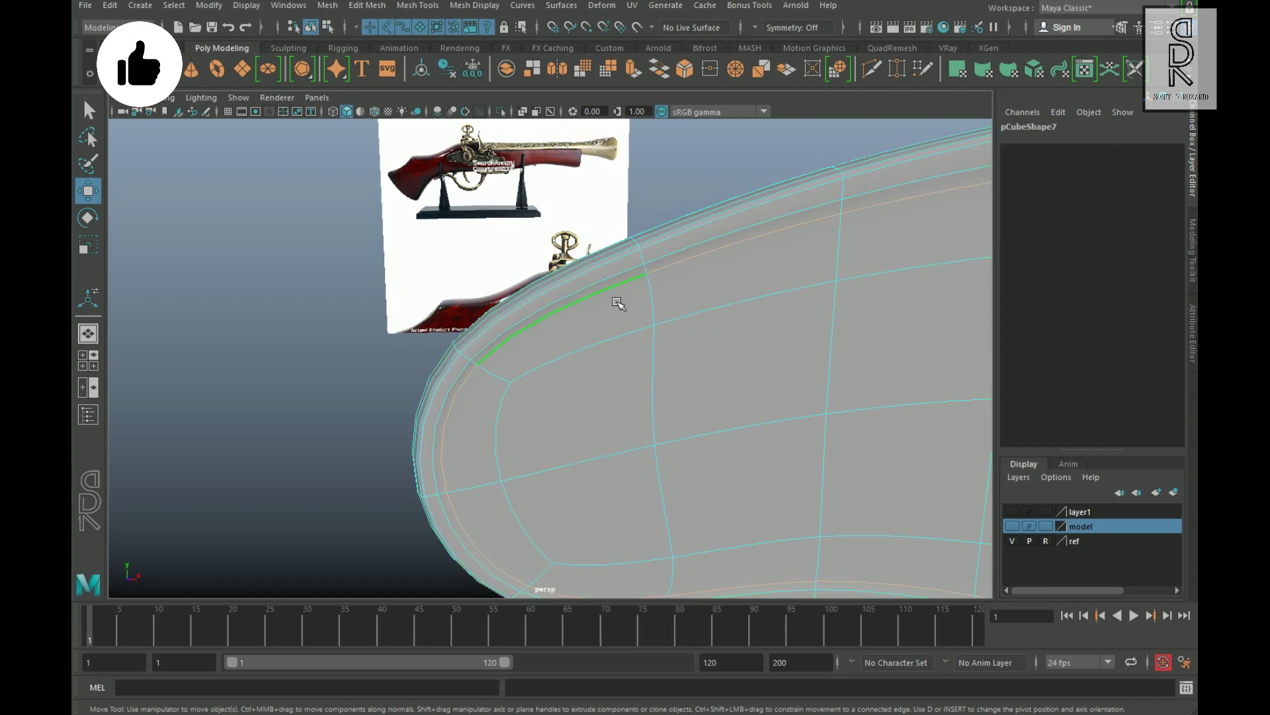
right_click_drag(782, 456, 451, 457, "alt")
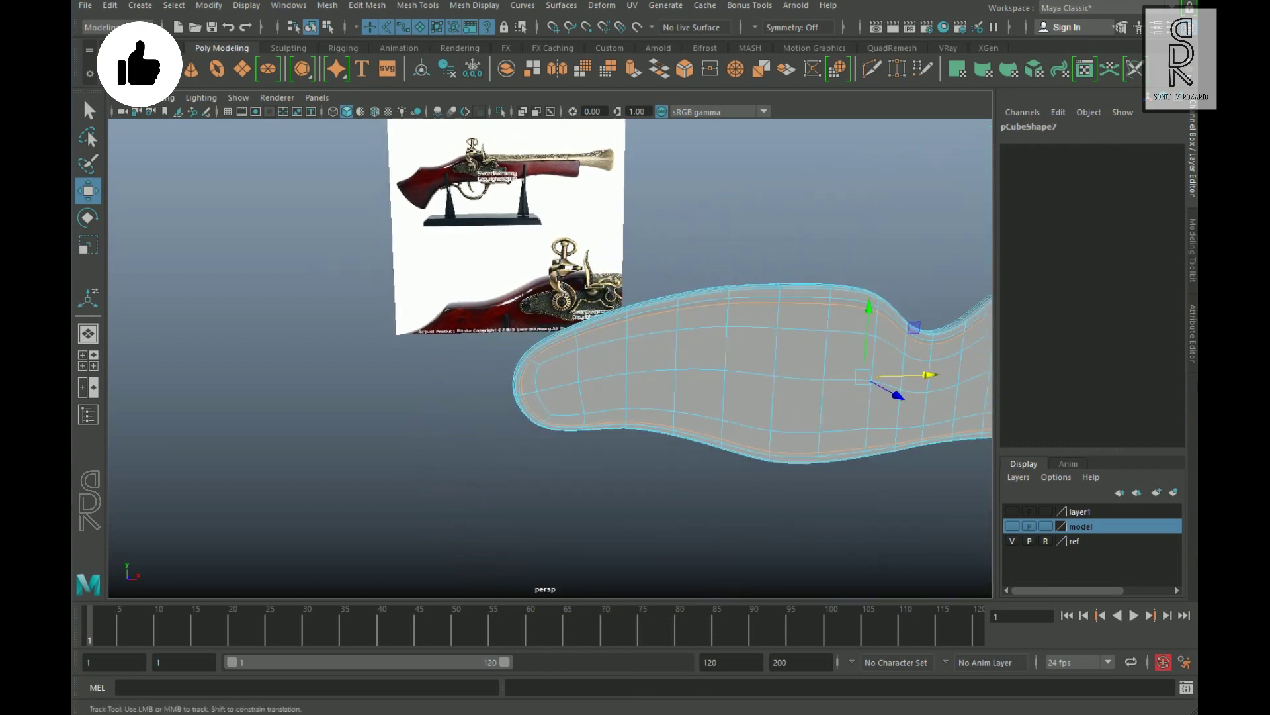
middle_click_drag(798, 444, 380, 441, "alt")
right_click_drag(492, 450, 534, 468, "alt")
middle_click_drag(533, 468, 645, 459, "alt")
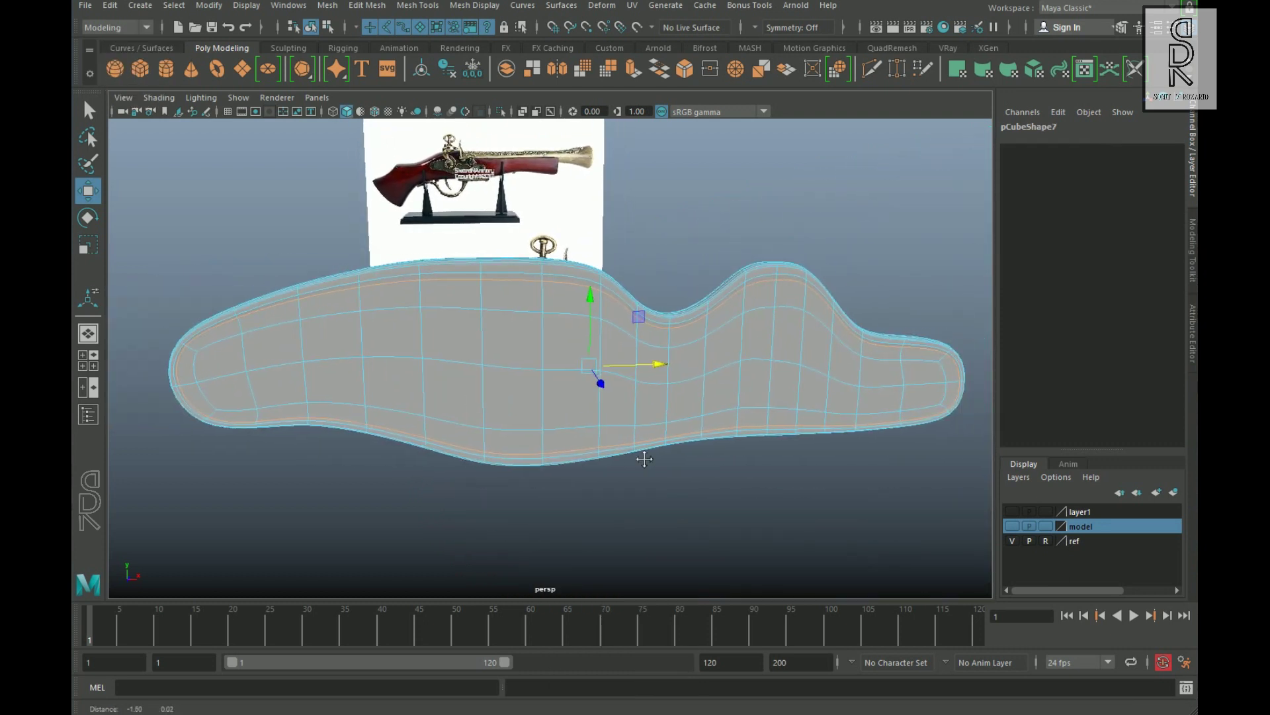
left_click(215, 8)
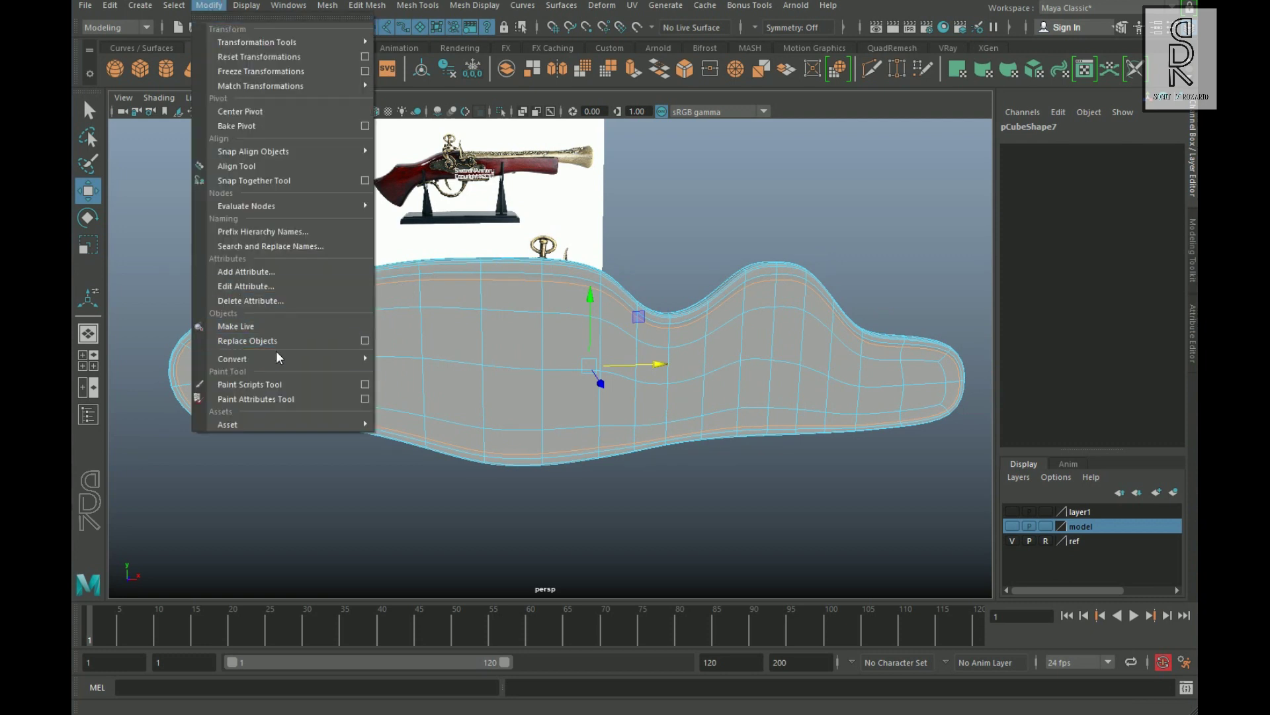
mouse_move(292, 358)
left_click(473, 361)
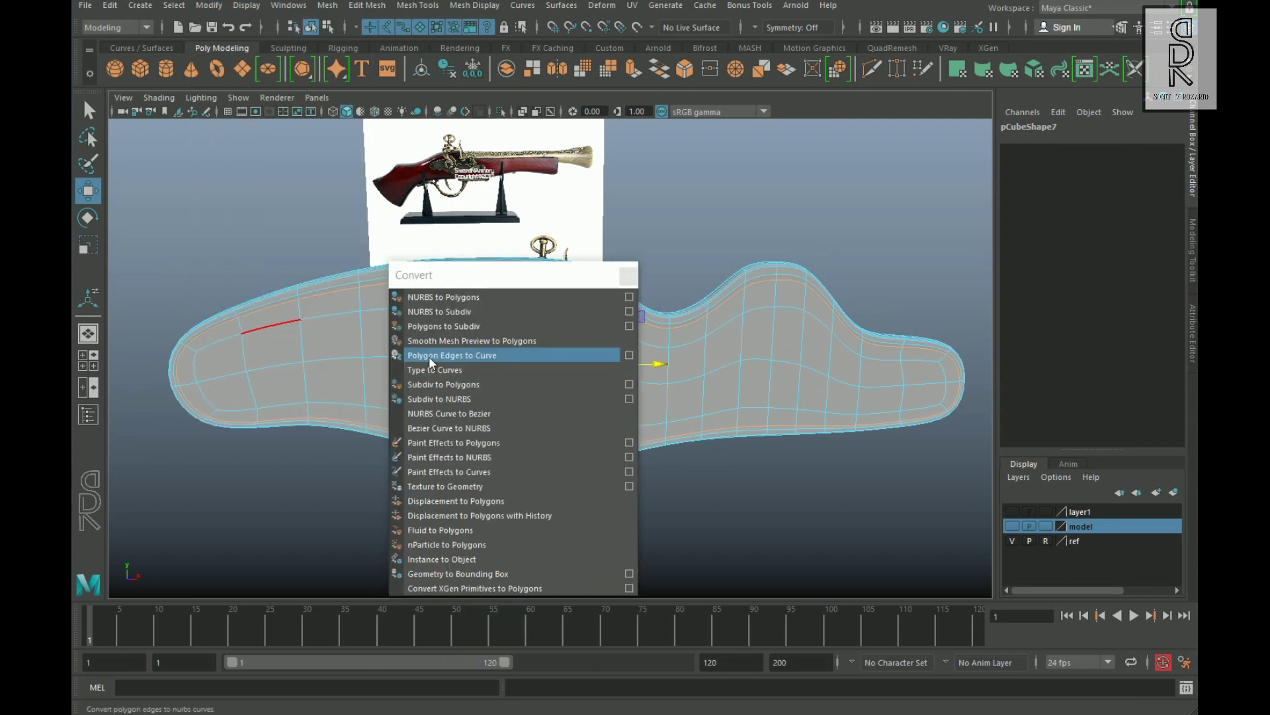
left_click(506, 356)
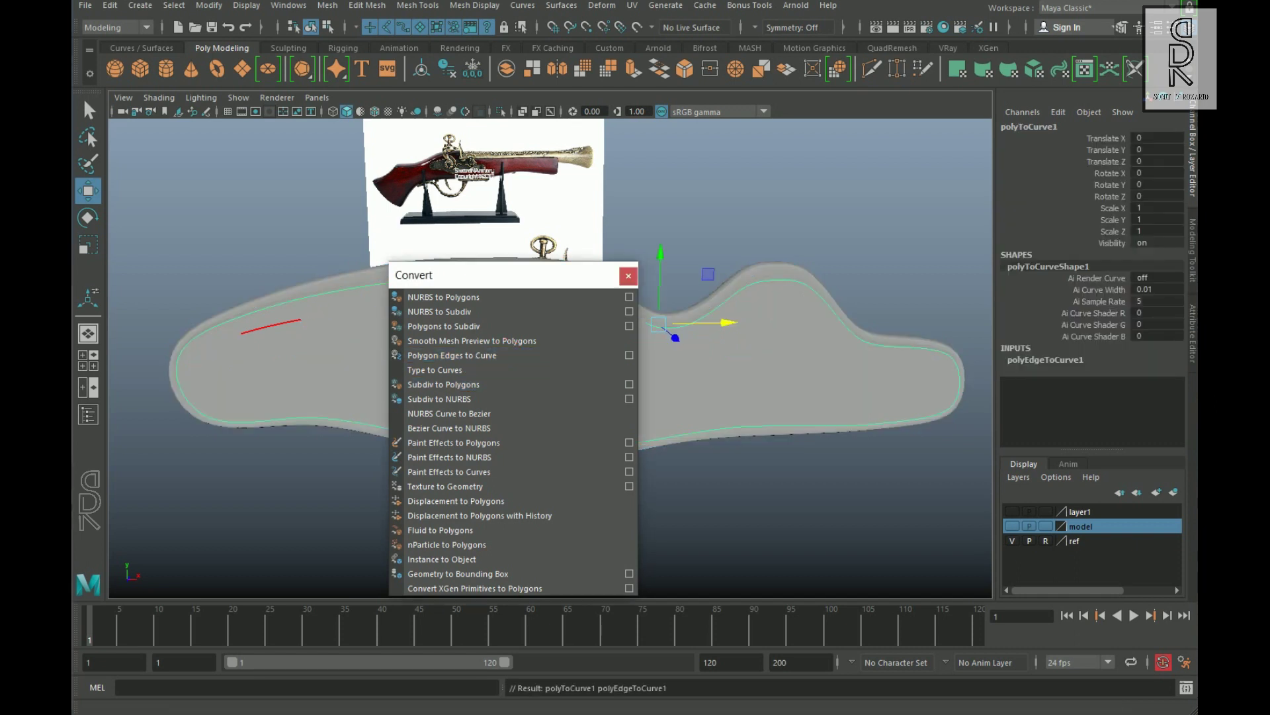
left_click(628, 275)
left_click(772, 530)
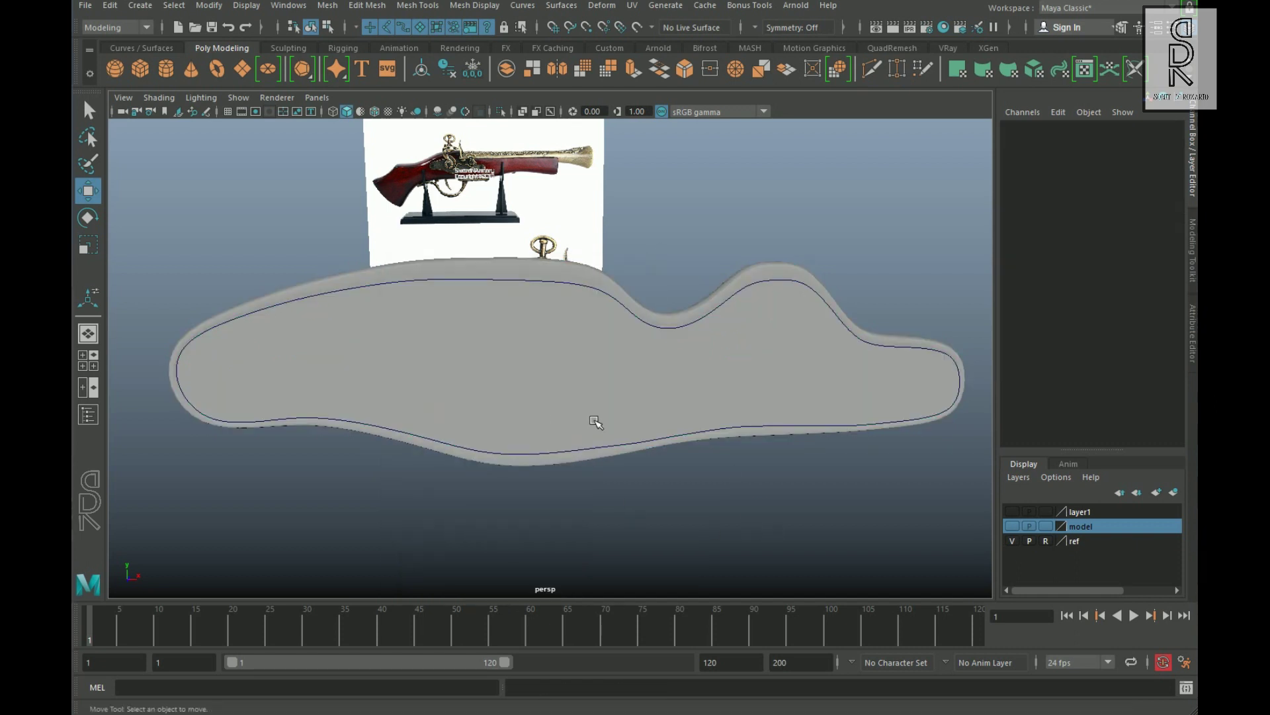
Step: Move the extracted border curve slightly outward from the lock plate's face to Translate Z 0.005
left_click_drag(595, 422, 681, 449, "alt")
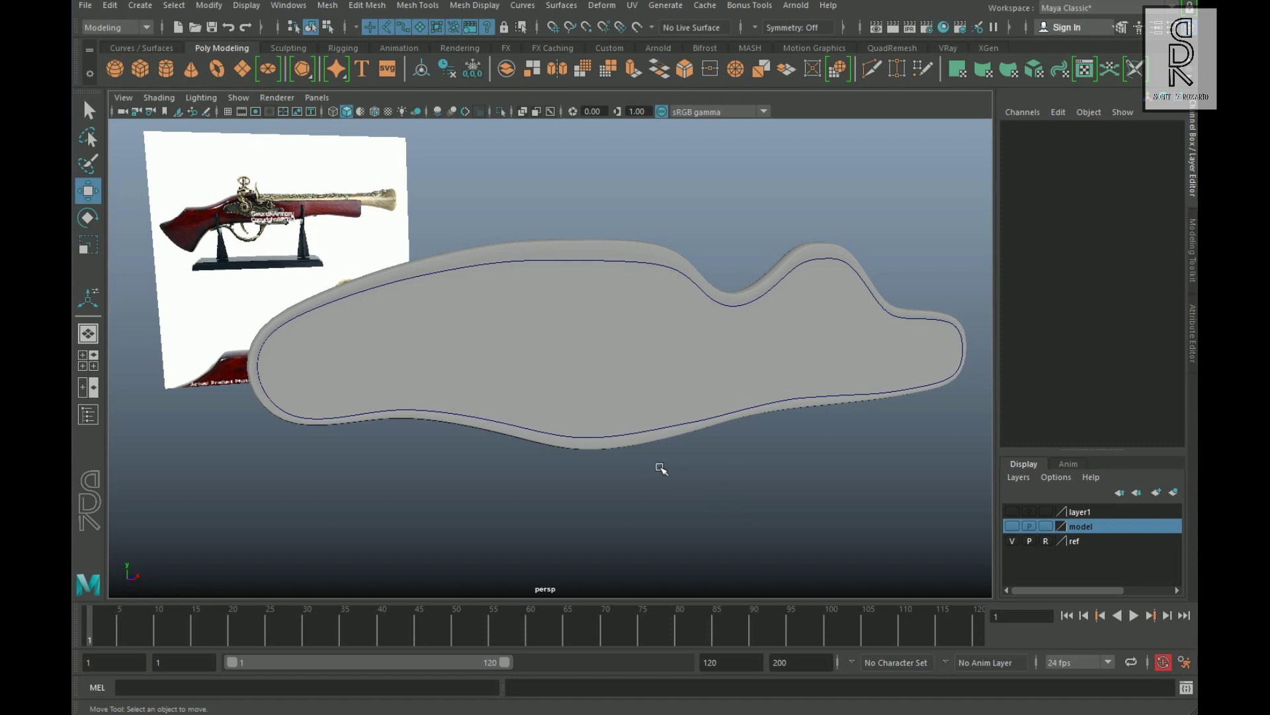
middle_click_drag(564, 423, 567, 477, "alt")
right_click_drag(568, 477, 707, 515, "alt")
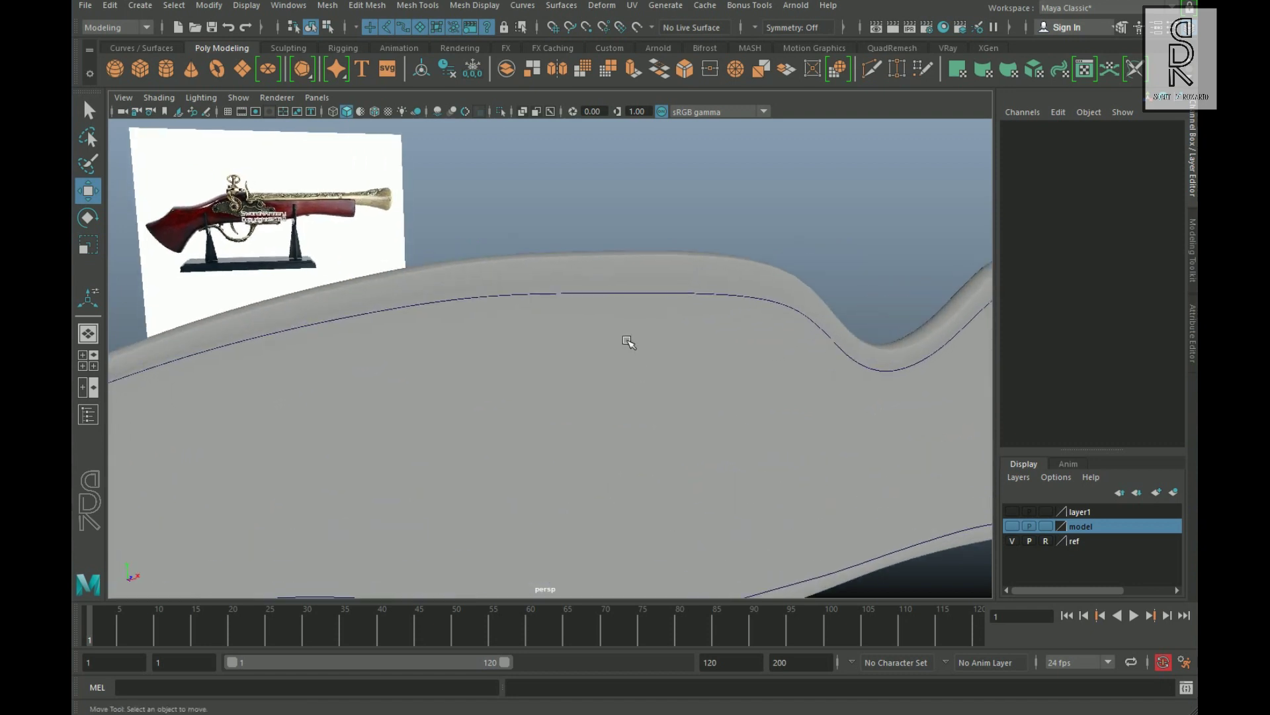
left_click(603, 303)
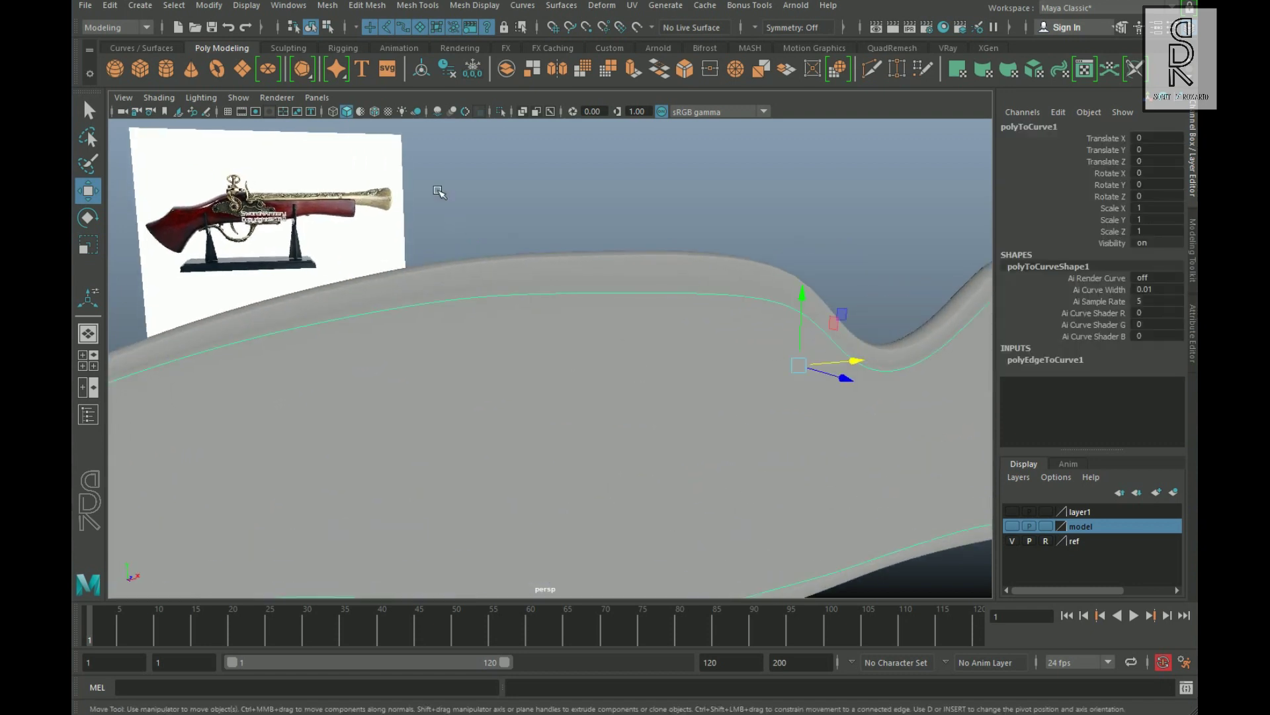
left_click_drag(728, 375, 669, 487, "alt")
left_click_drag(772, 448, 773, 449)
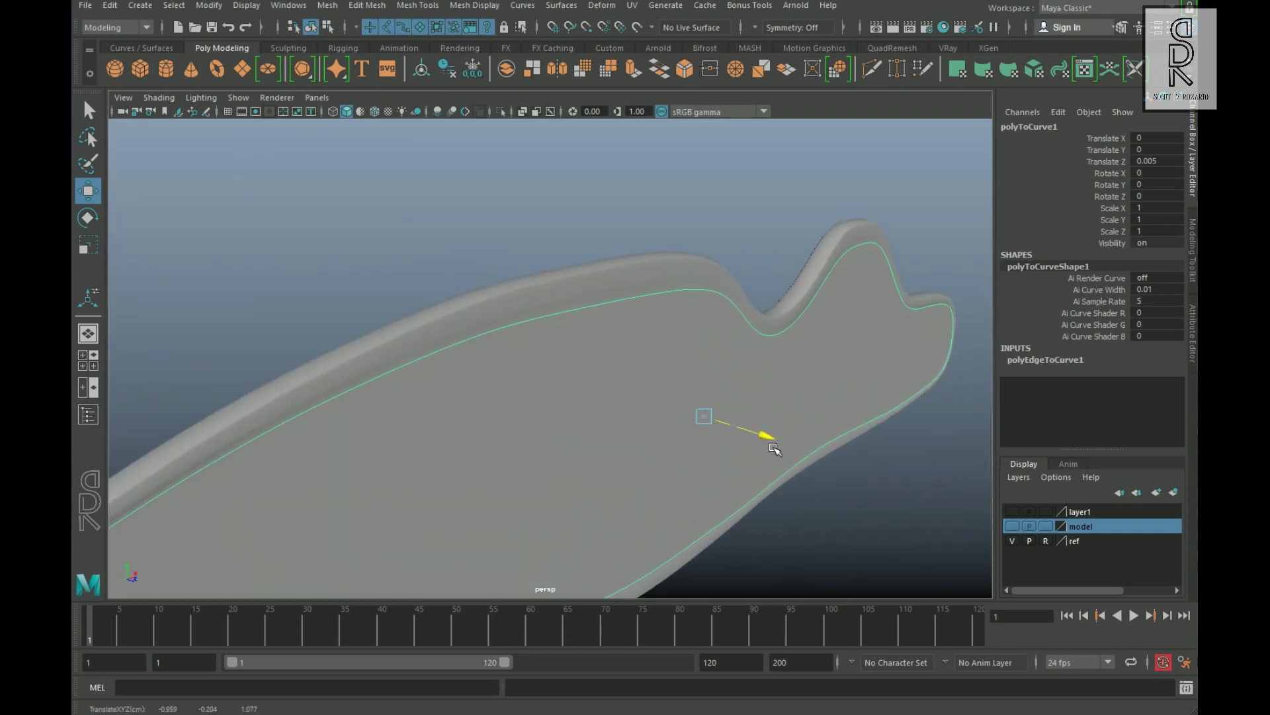
left_click(773, 518)
scroll(773, 519, "down", 5)
left_click_drag(616, 456, 535, 430, "alt")
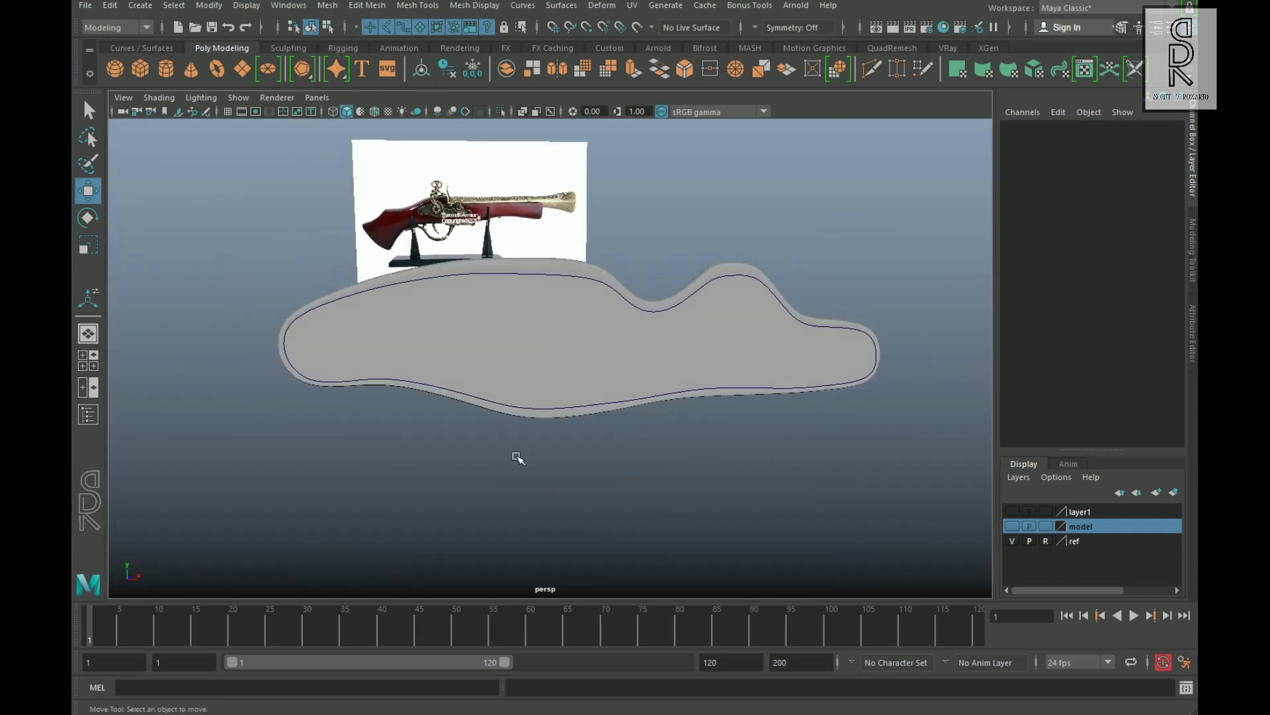
Step: Examine the border curve's control vertices and its span count in the curve attributes
left_click(544, 285)
right_click_drag(668, 181, 567, 183)
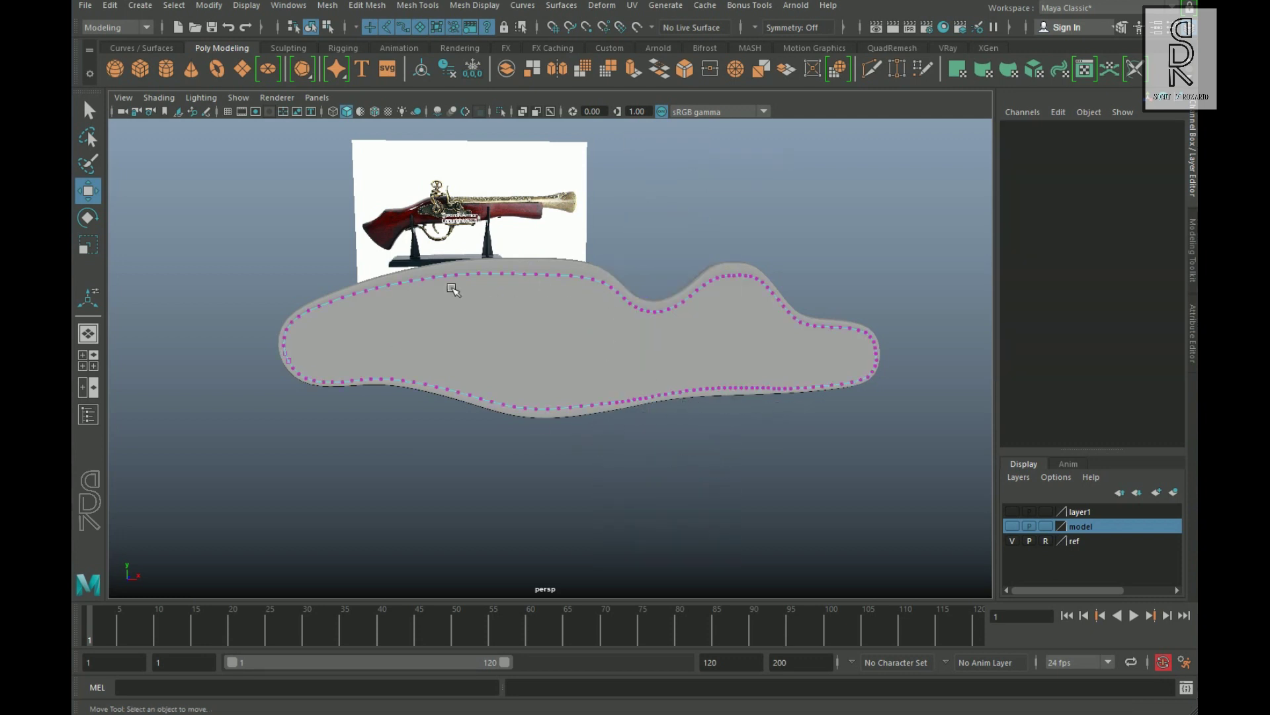
left_click_drag(341, 376, 747, 428, "alt")
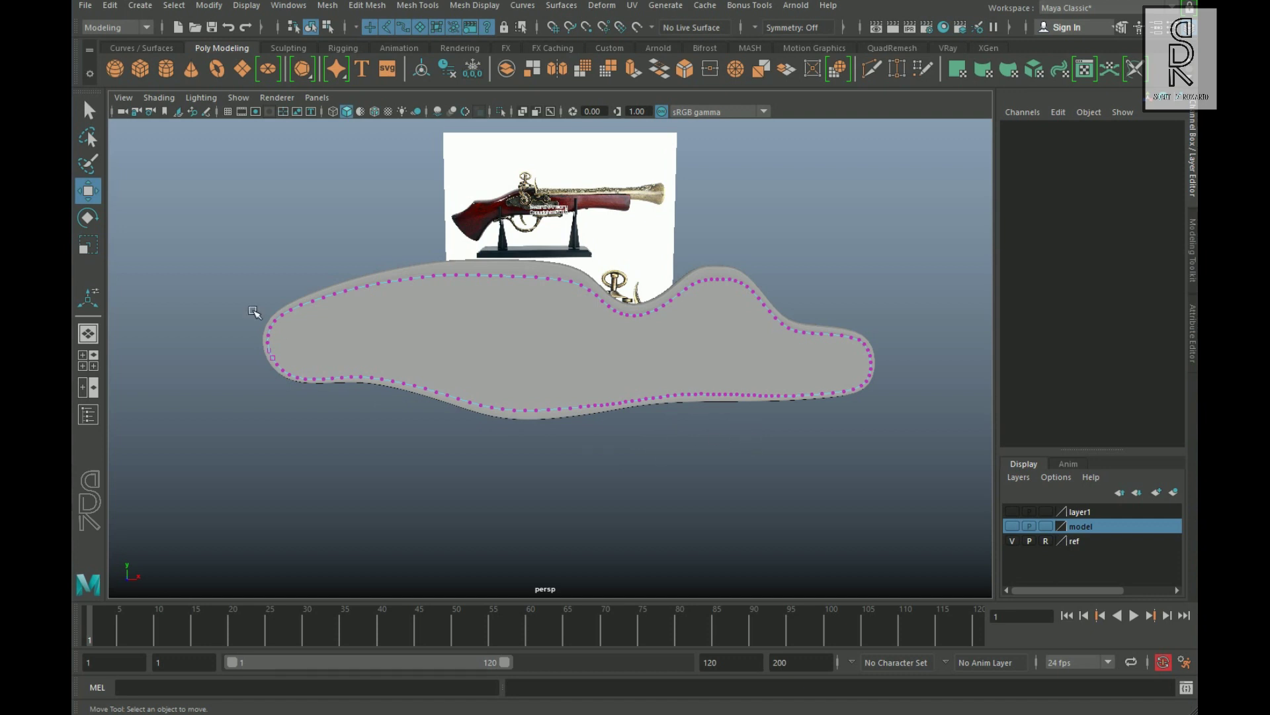
left_click_drag(180, 204, 913, 519)
key("ctrl+a")
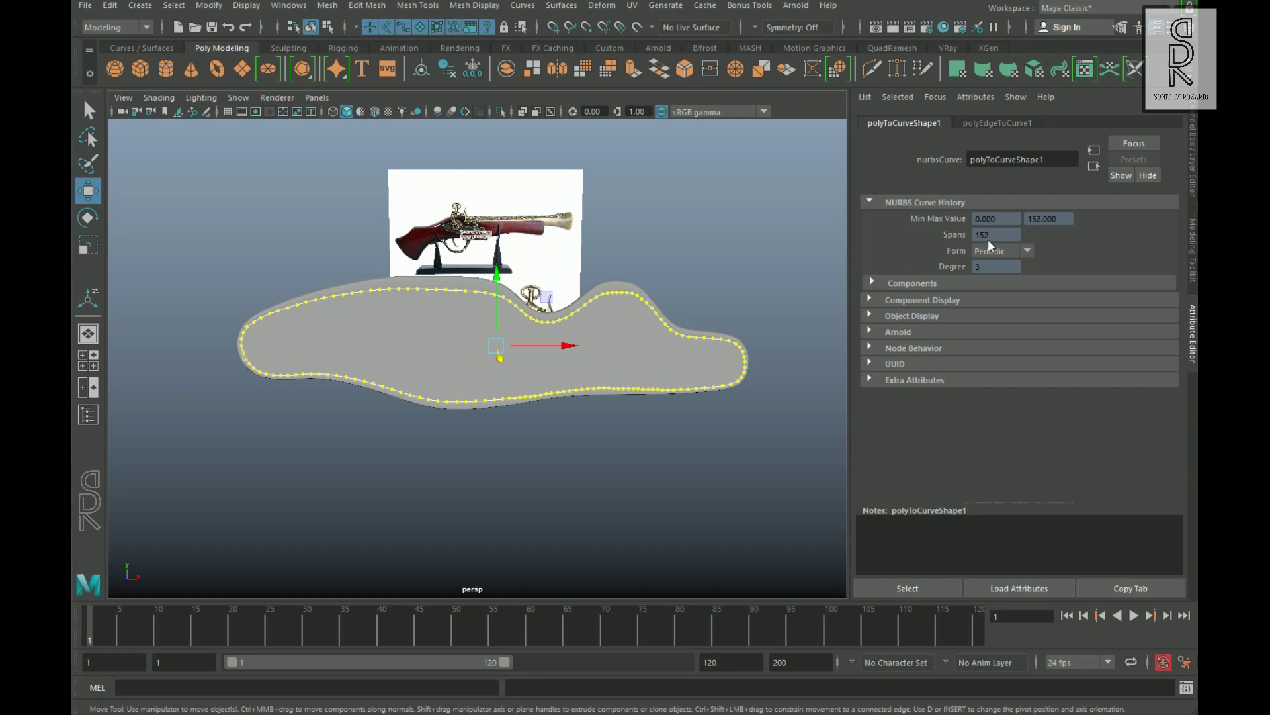
Step: Rebuild the border curve with default uniform cubic settings and 150 spans
left_click(296, 200)
left_click(397, 292)
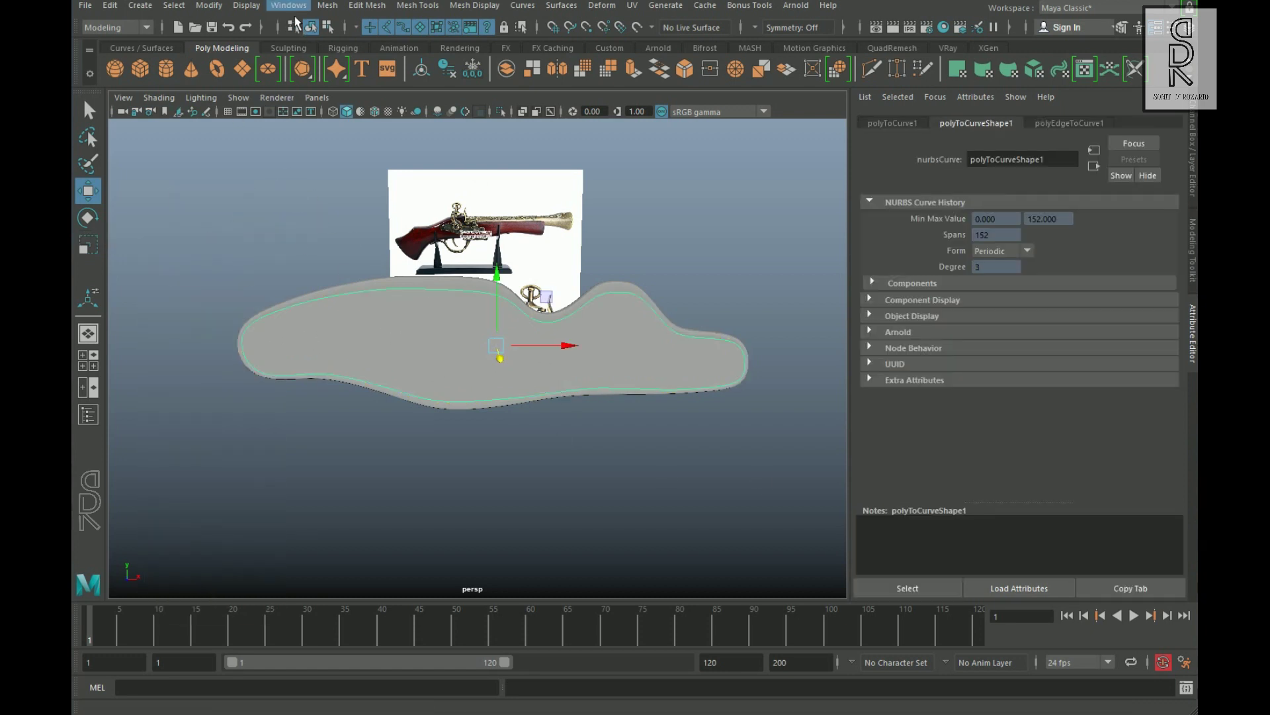
left_click(522, 6)
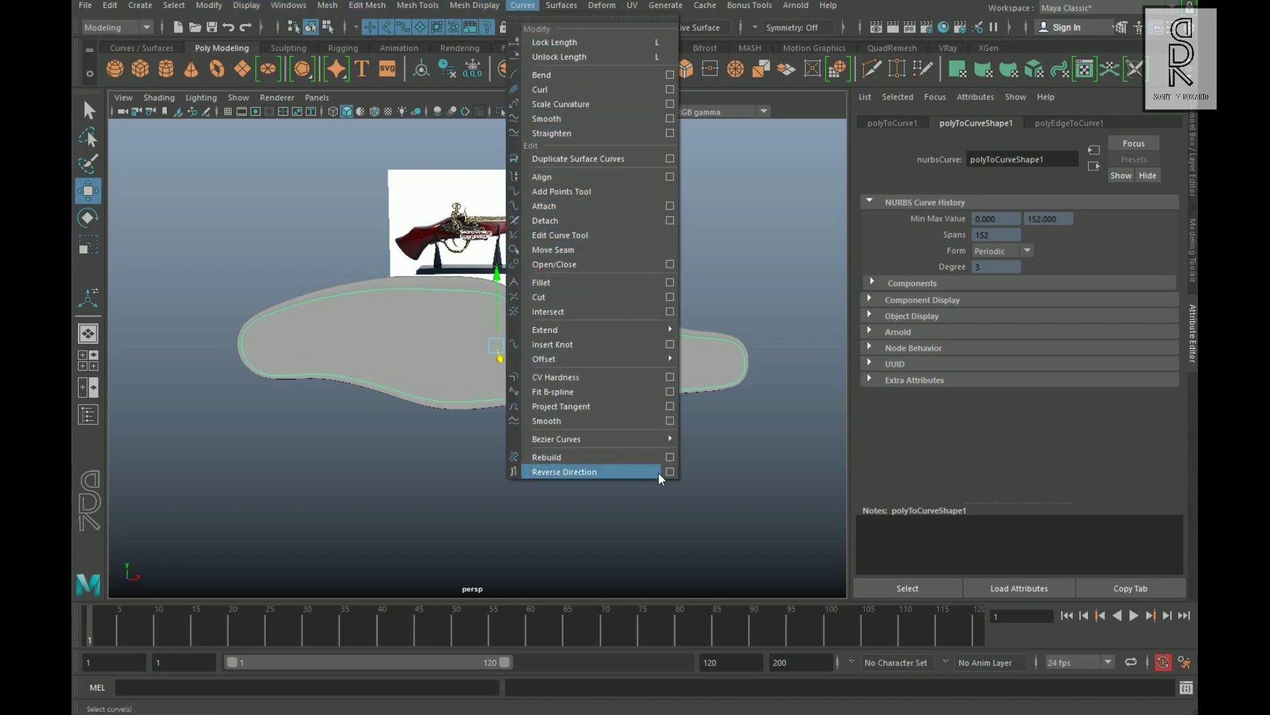
left_click(670, 458)
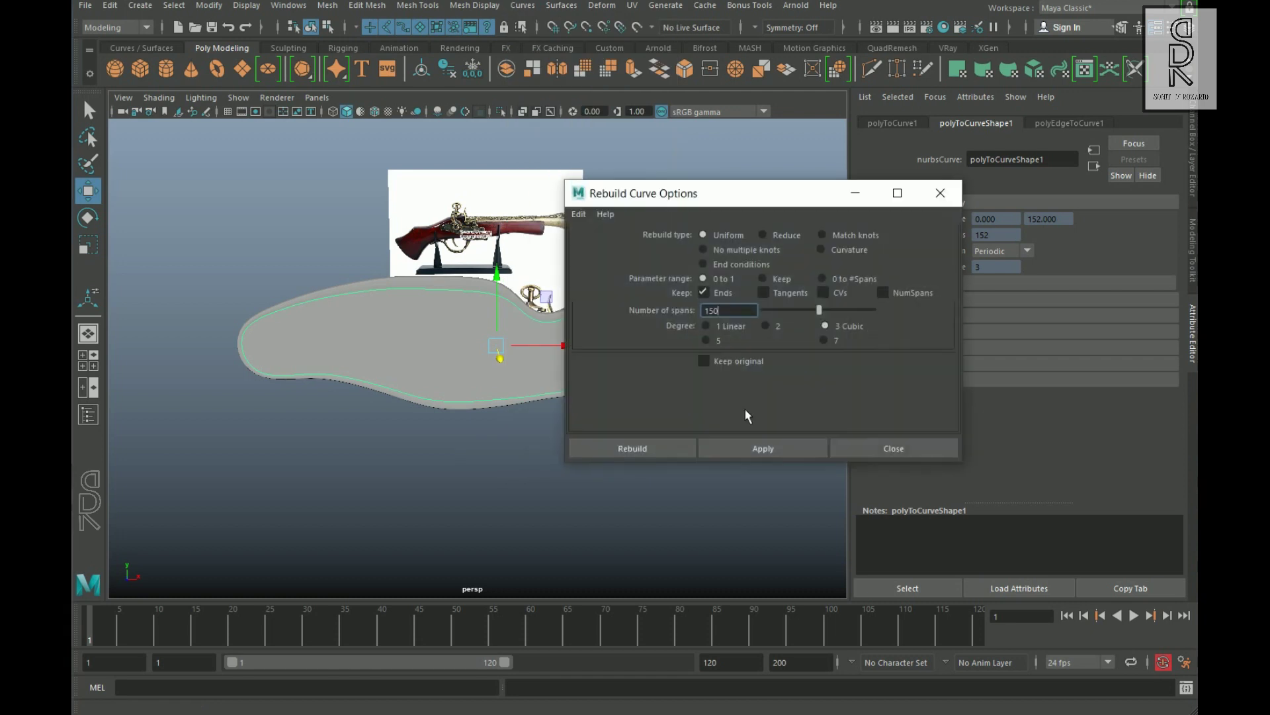
left_click_drag(775, 203, 823, 172)
left_click(626, 184)
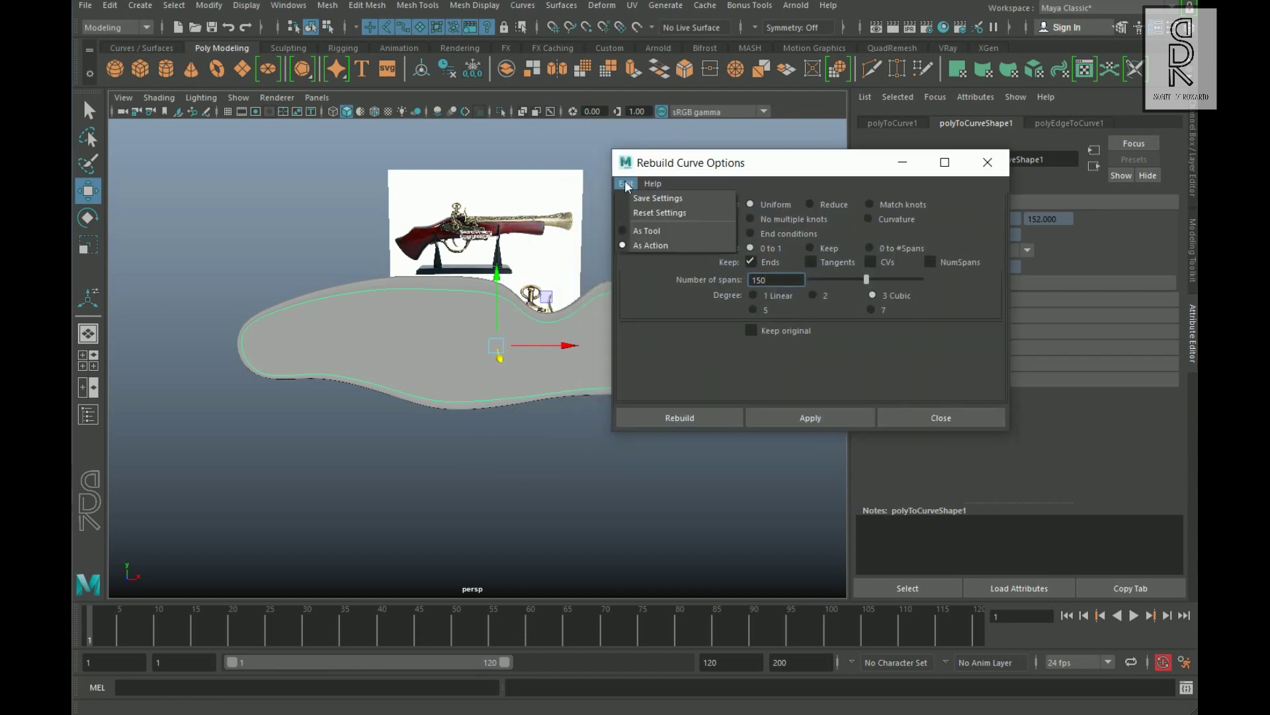
left_click(669, 210)
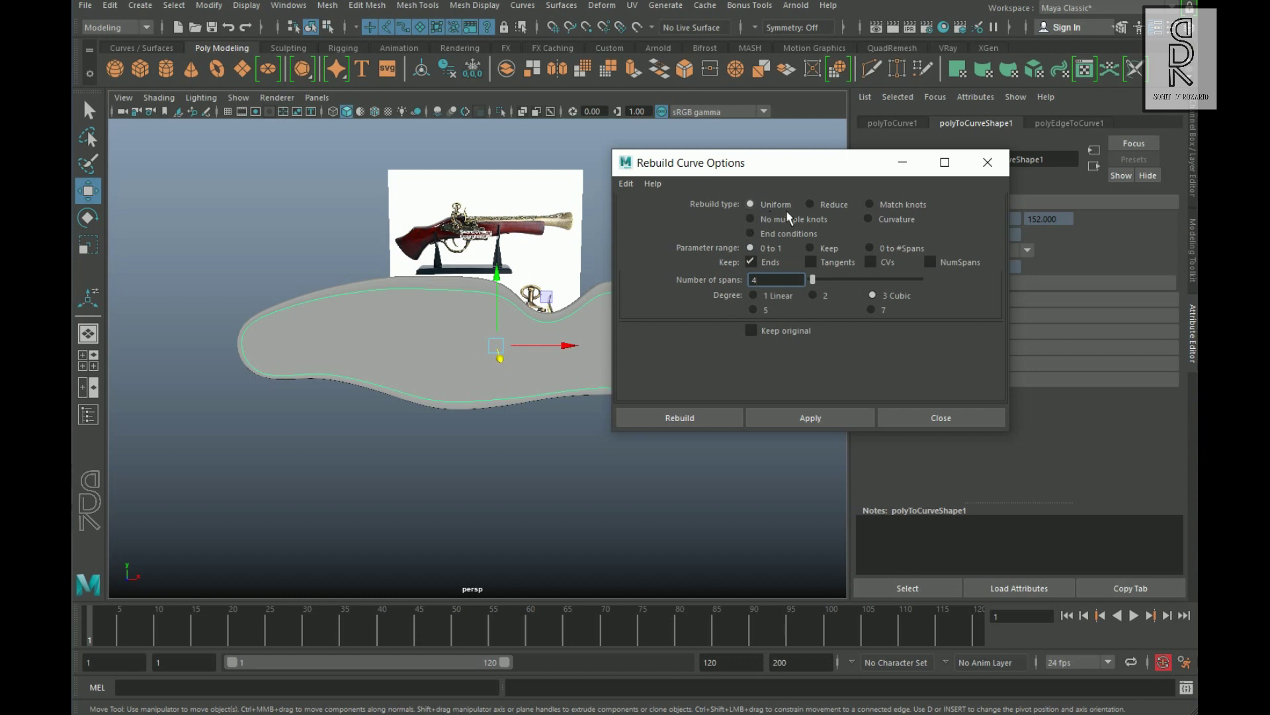
type("150")
left_click_drag(729, 169, 725, 158)
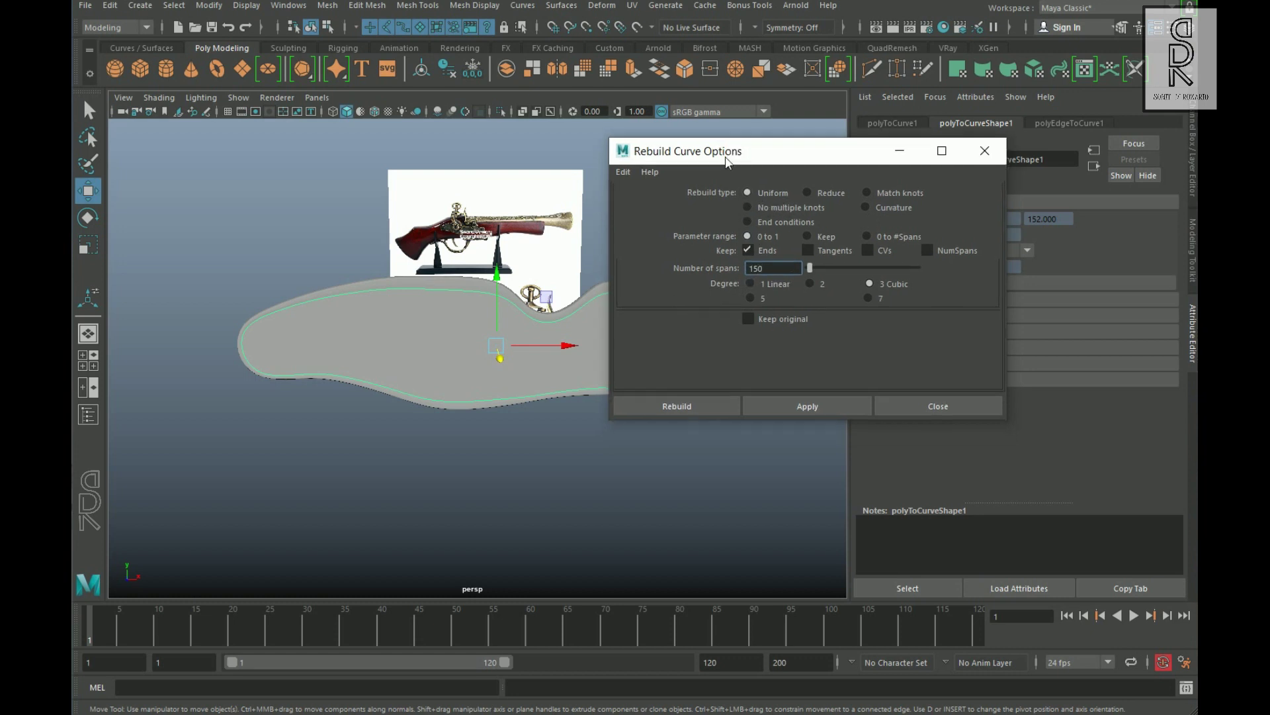
left_click(694, 408)
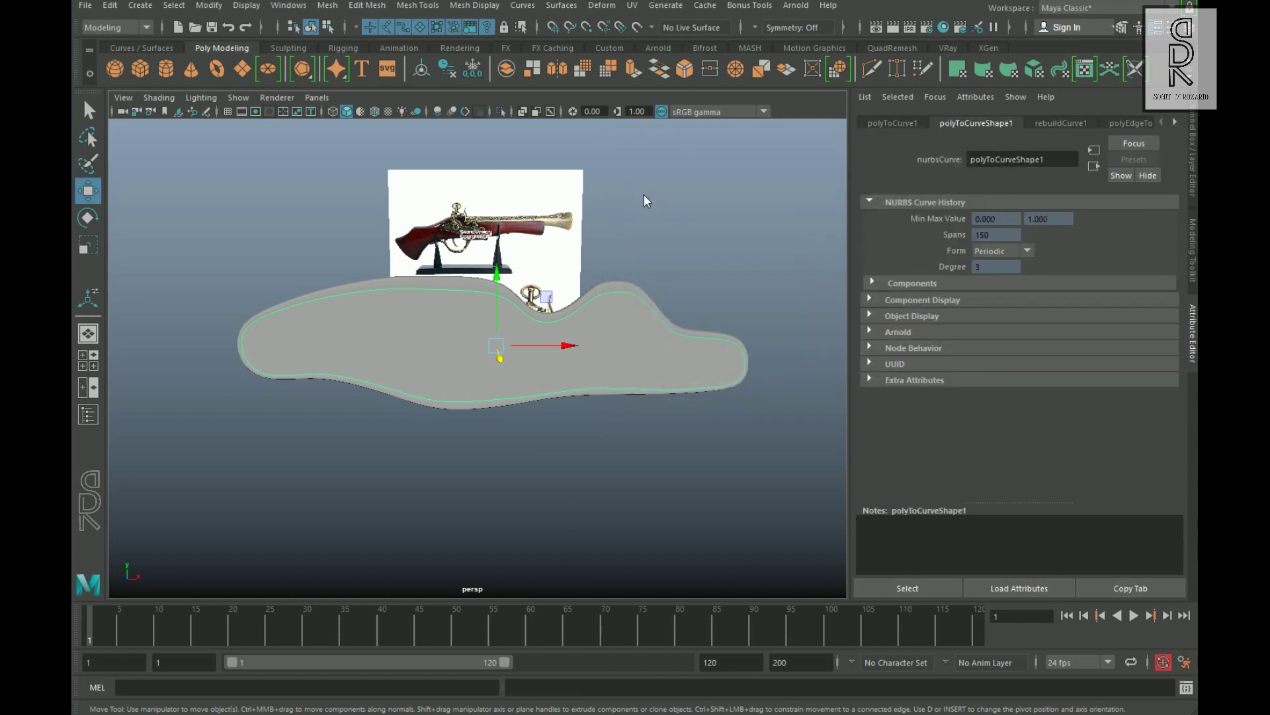
right_click_drag(643, 195, 571, 197)
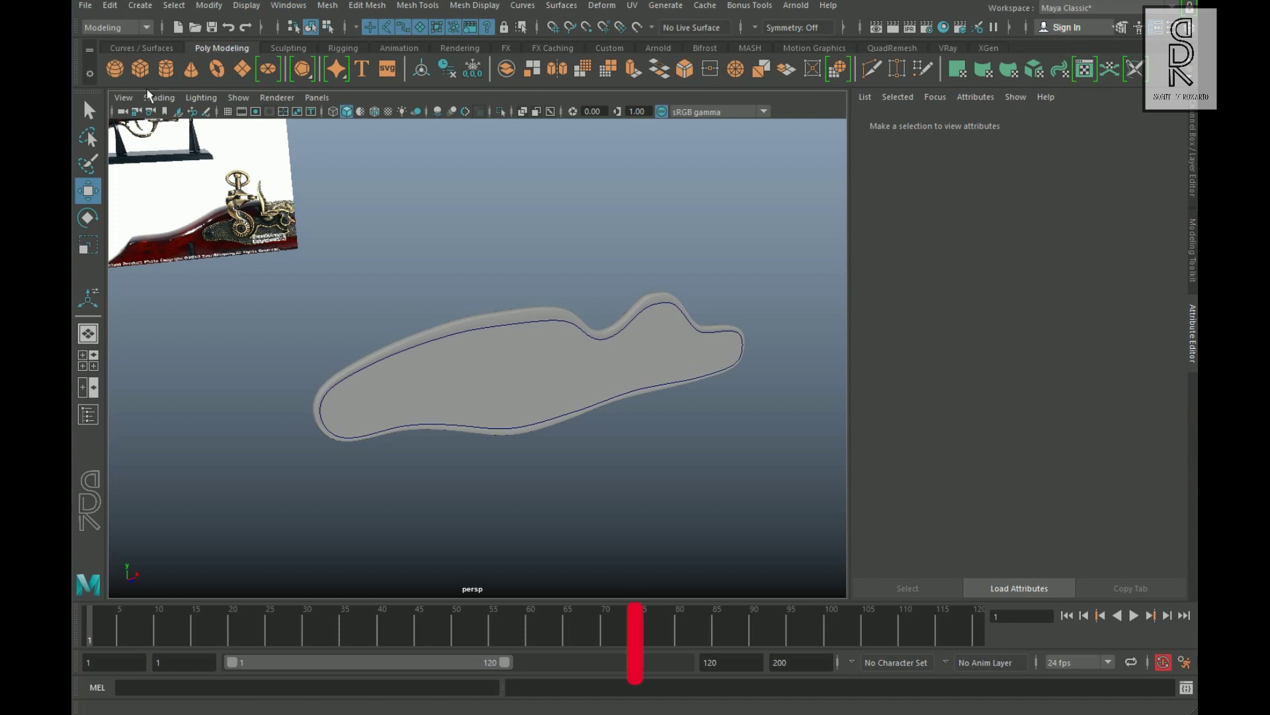
left_click(530, 424)
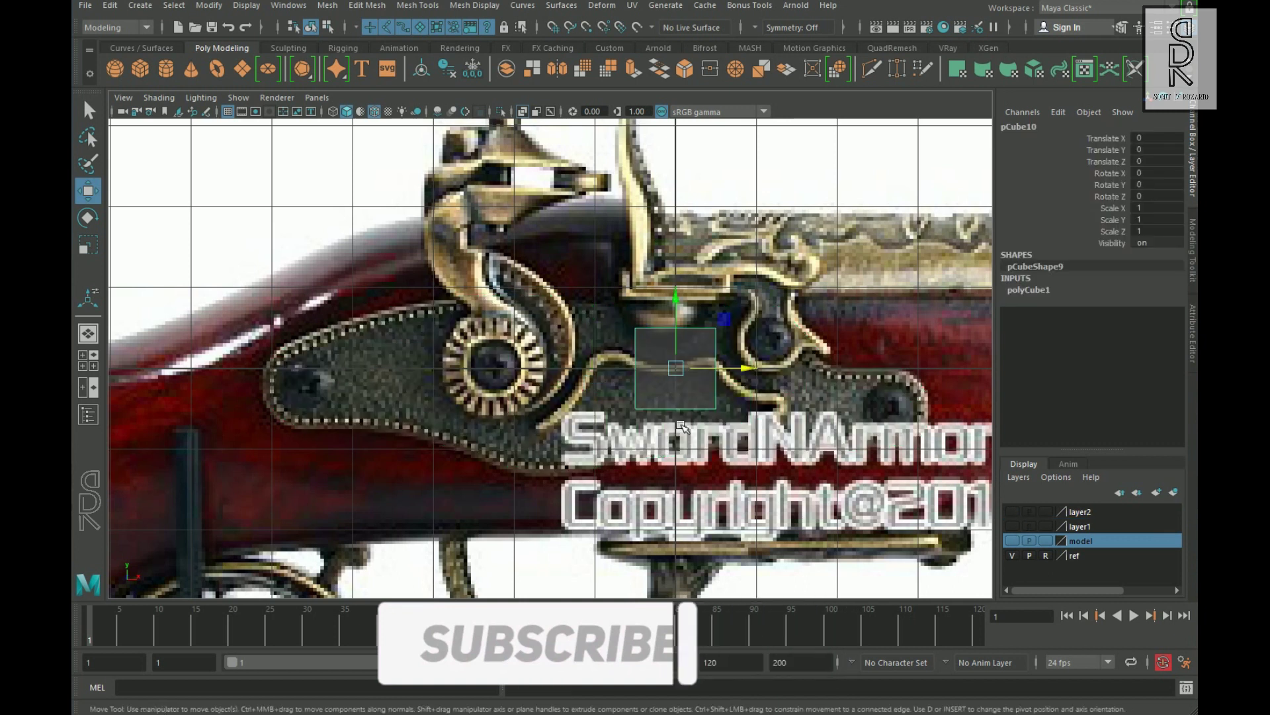
Step: Smooth the new cube with 2 divisions to turn it into a sphere for the bead trim
key("r")
right_click(670, 361, "shift")
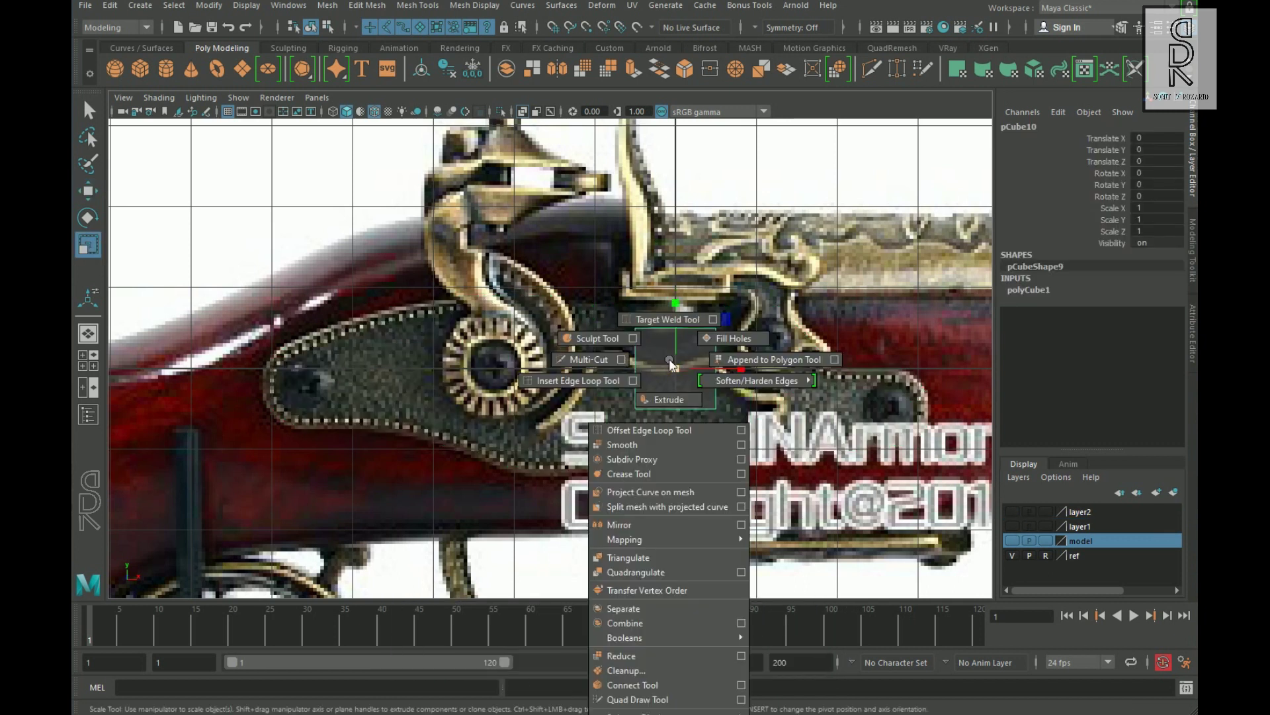
left_click(670, 449)
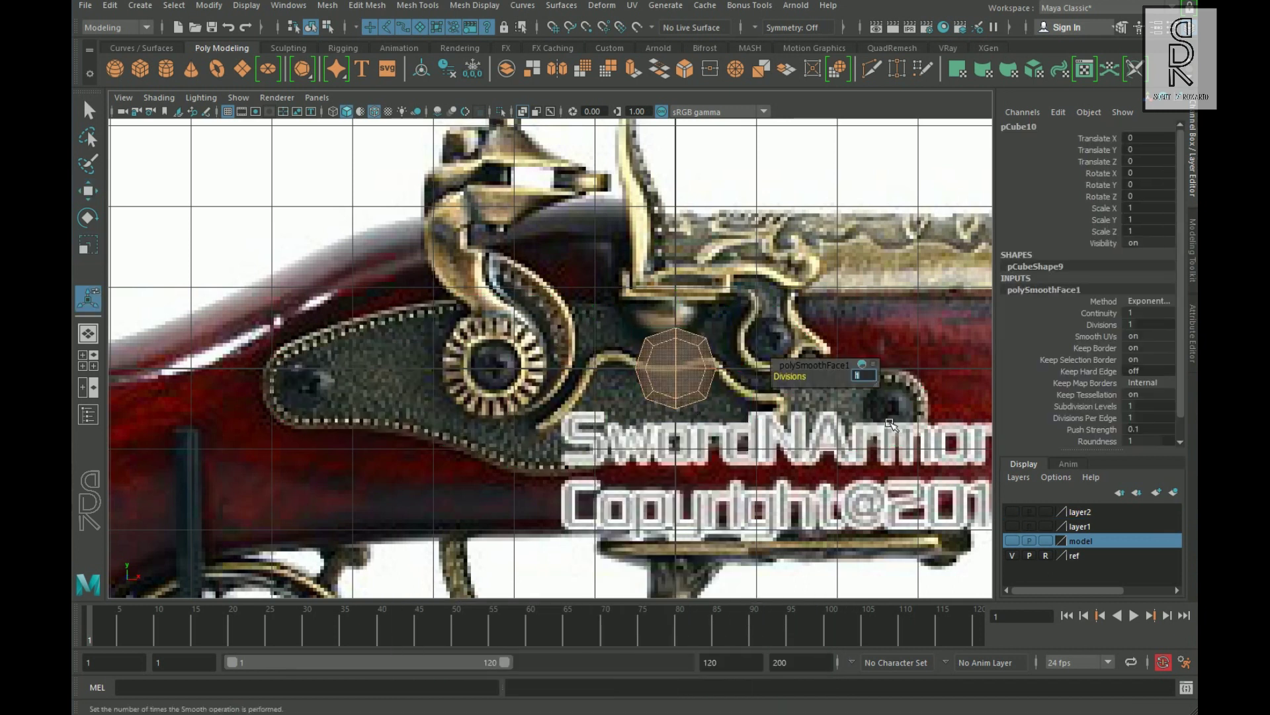
type("2")
key("Return")
key("w")
right_click_drag(671, 457, 696, 442)
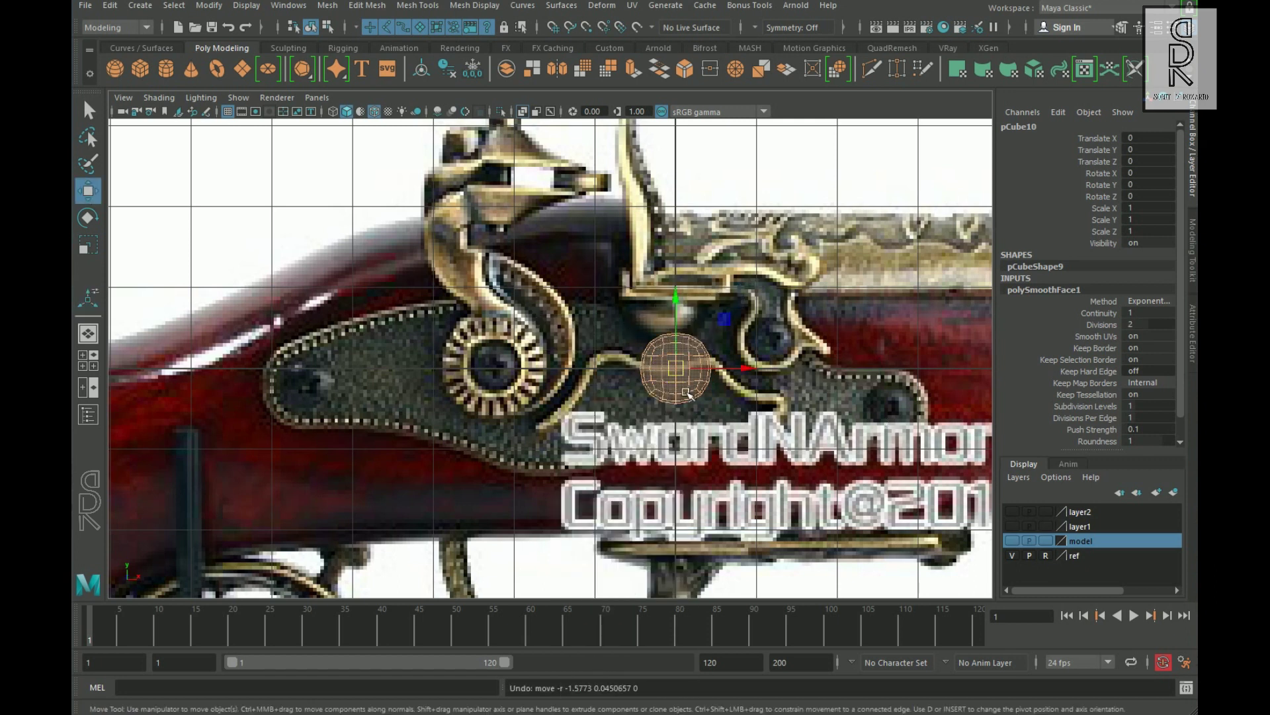
left_click(690, 388)
left_click(692, 387)
Step: Place the sphere on the reference's beaded upper border of the lock plate and set its scale to 0.1 on all axes
left_click_drag(675, 368, 361, 354)
left_click(88, 245)
scroll(467, 384, "up", 2)
middle_click_drag(357, 354, 428, 377, "alt")
scroll(466, 384, "up", 5)
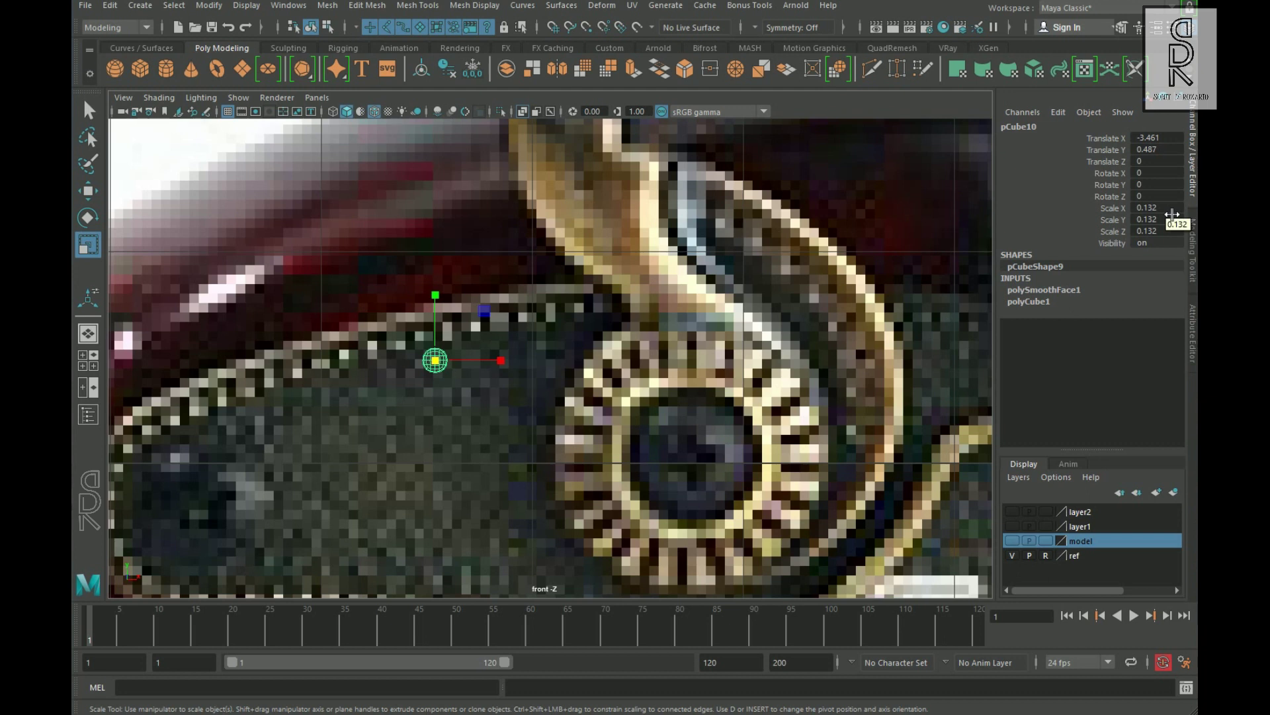
left_click(1154, 231, "shift")
type("0.1")
key("Return")
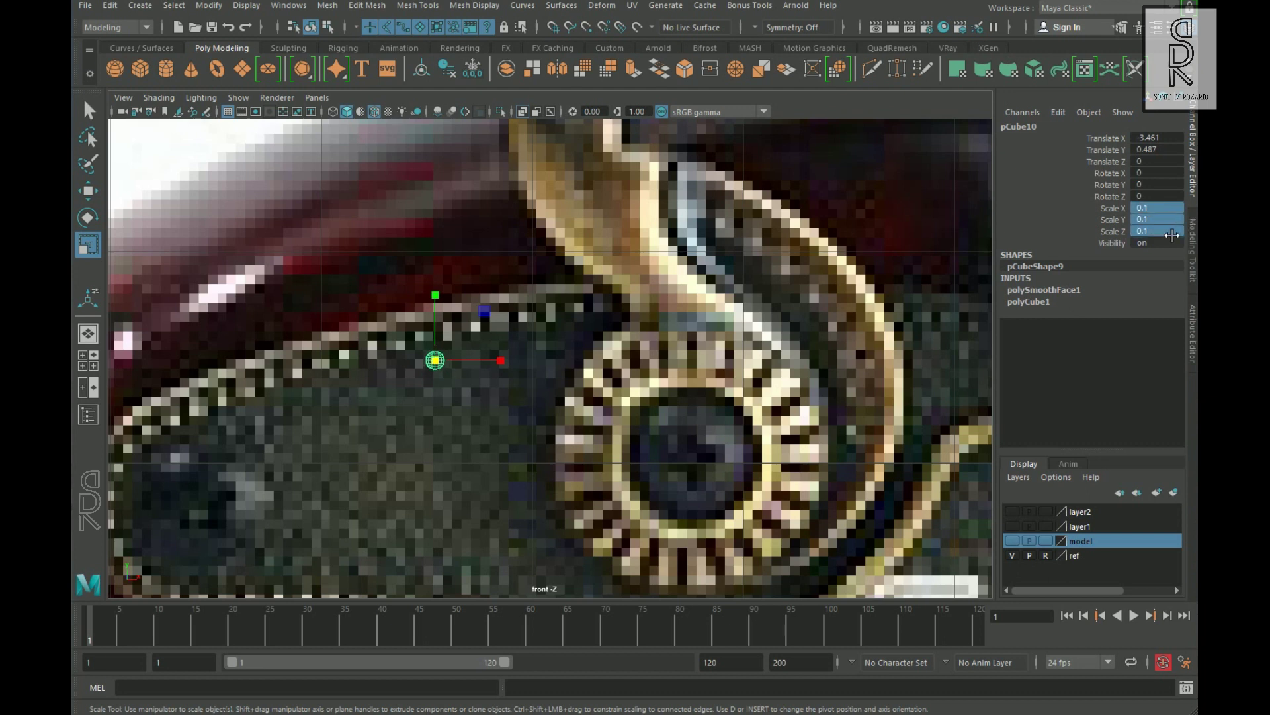
key("w")
left_click_drag(442, 342, 444, 319)
Step: Switch to the perspective view, show layer2, and freeze the bead's transformations with its construction history deleted
scroll(444, 319, "down", 8)
key("space")
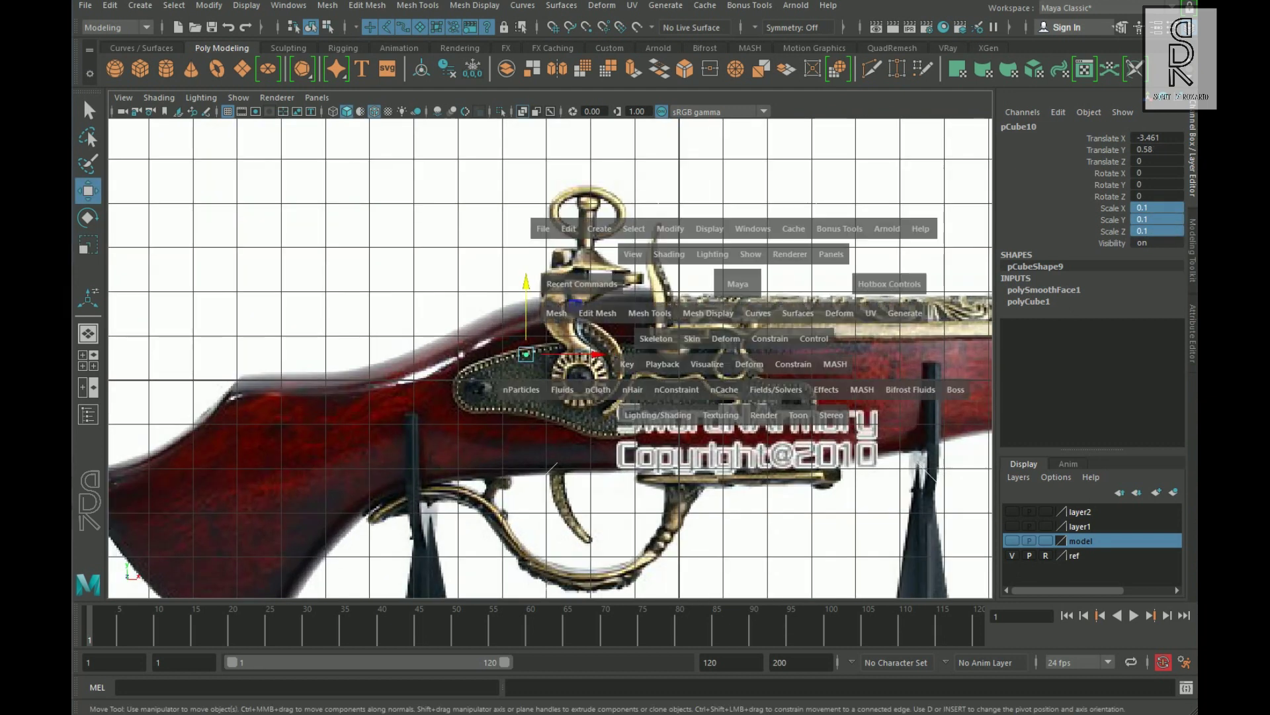
left_click_drag(737, 284, 737, 246)
left_click(703, 411)
left_click_drag(698, 410, 707, 418, "alt")
left_click(1013, 512)
left_click_drag(530, 358, 536, 422, "alt")
left_click(634, 375)
left_click(536, 421)
left_click(483, 325)
middle_click_drag(536, 421, 648, 426, "alt")
scroll(723, 391, "up", 4)
scroll(648, 426, "up", 6)
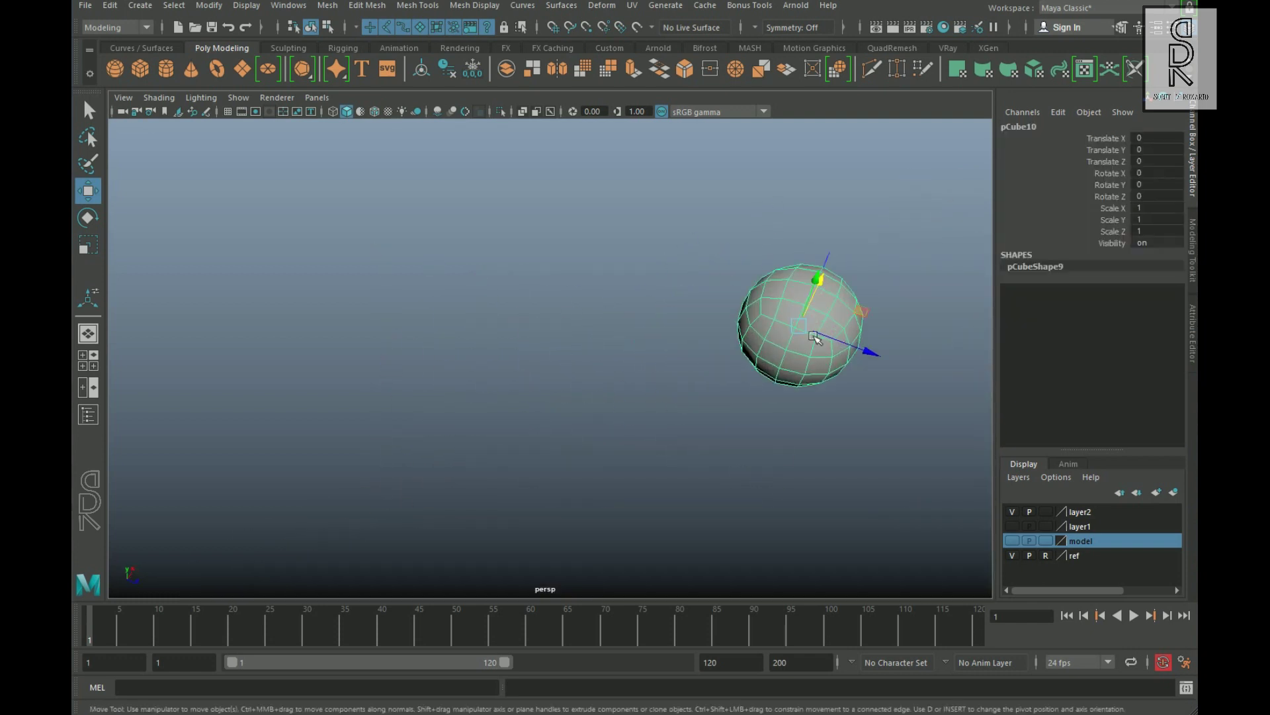
Step: Delete the bead's middle face loop and rear faces to leave a half-dome, and reselect it as an object
right_click_drag(803, 318, 804, 360)
left_click(781, 333)
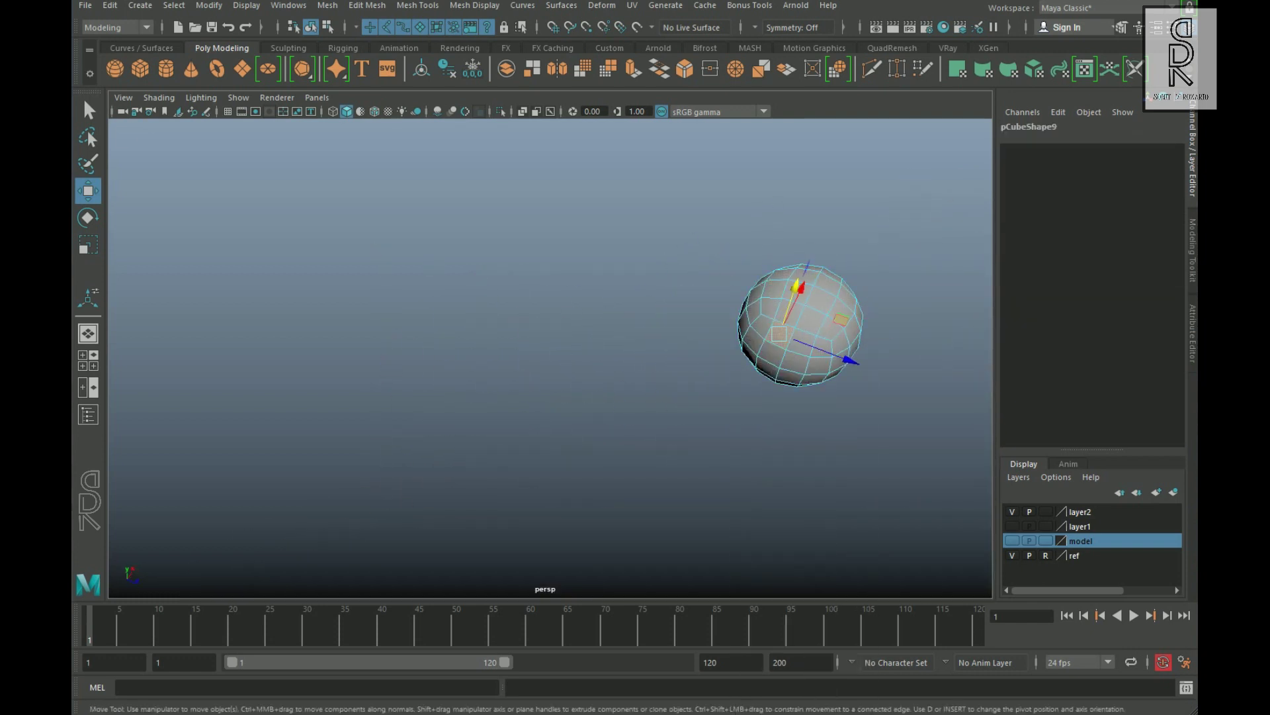
key("q")
left_click(727, 264)
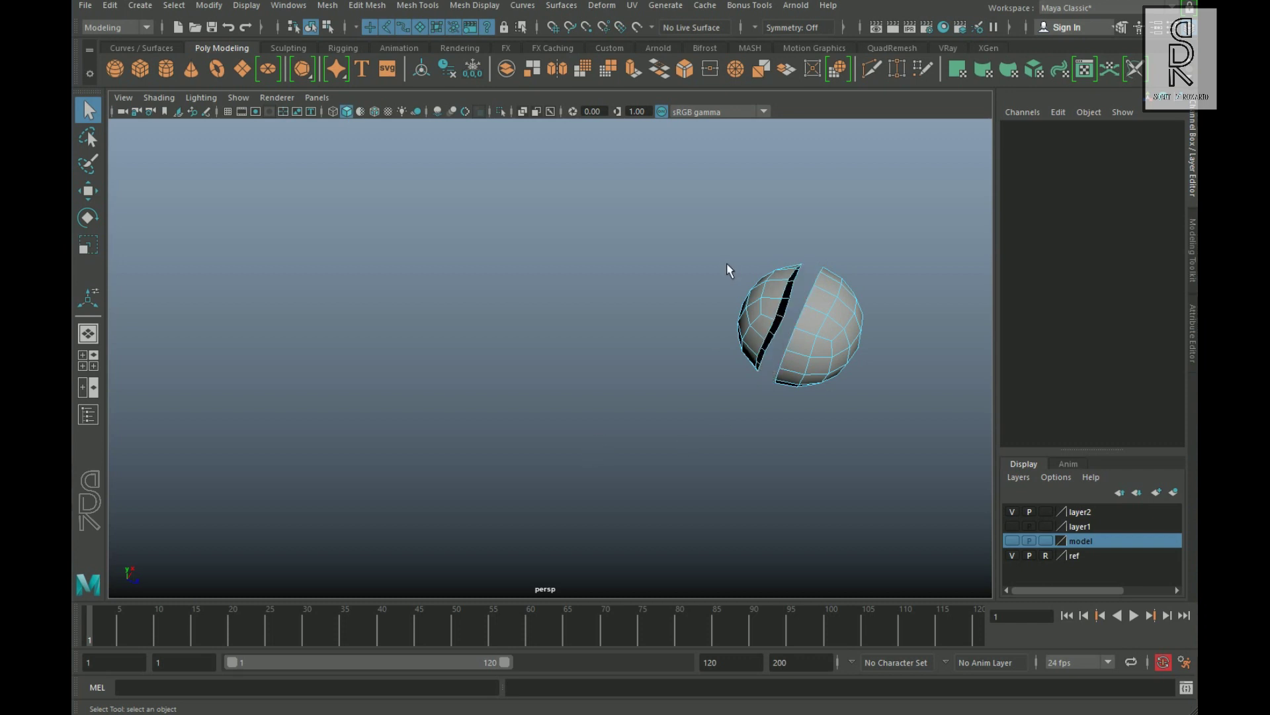
double_click(761, 333)
key("Delete")
right_click_drag(839, 334, 879, 301)
left_click(879, 383)
scroll(827, 391, "down", 5)
left_click_drag(640, 405, 525, 371, "alt")
left_click(497, 316)
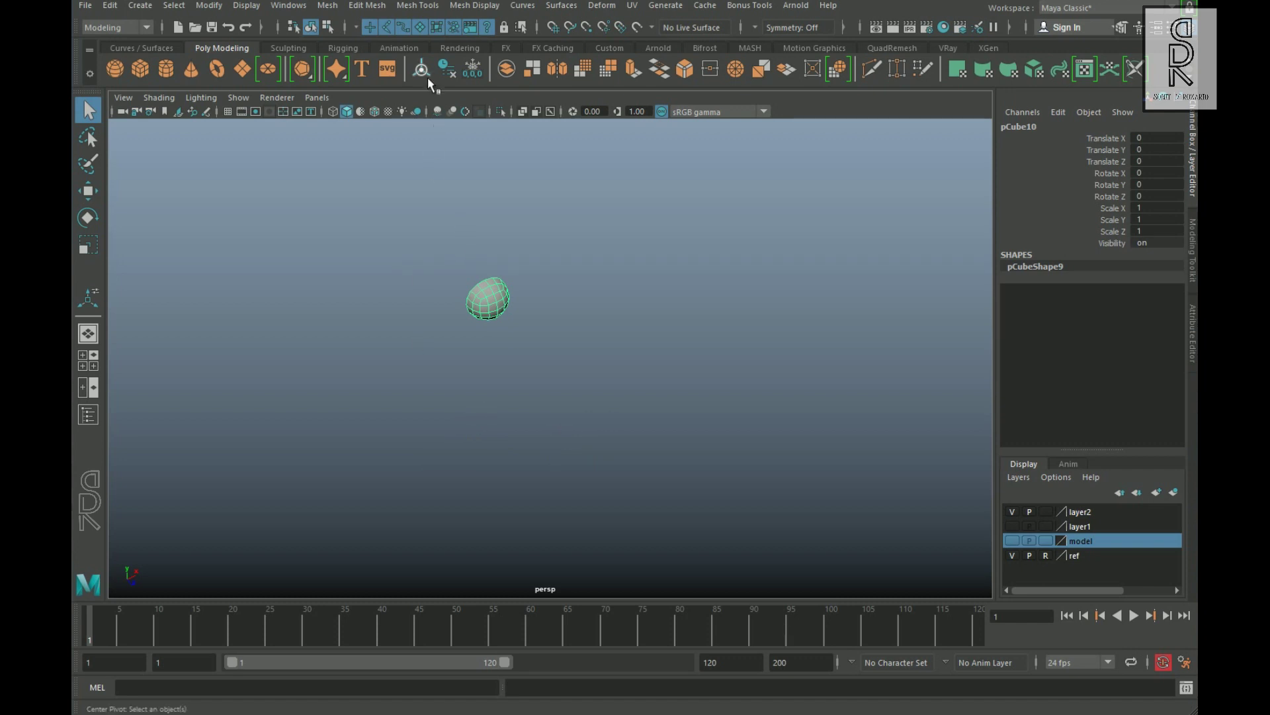
Step: Test the bead spacing with a duplicate half-dome offset 0.1 in Translate X, and delete that duplicate
key("w")
left_click_drag(478, 236, 515, 377, "alt")
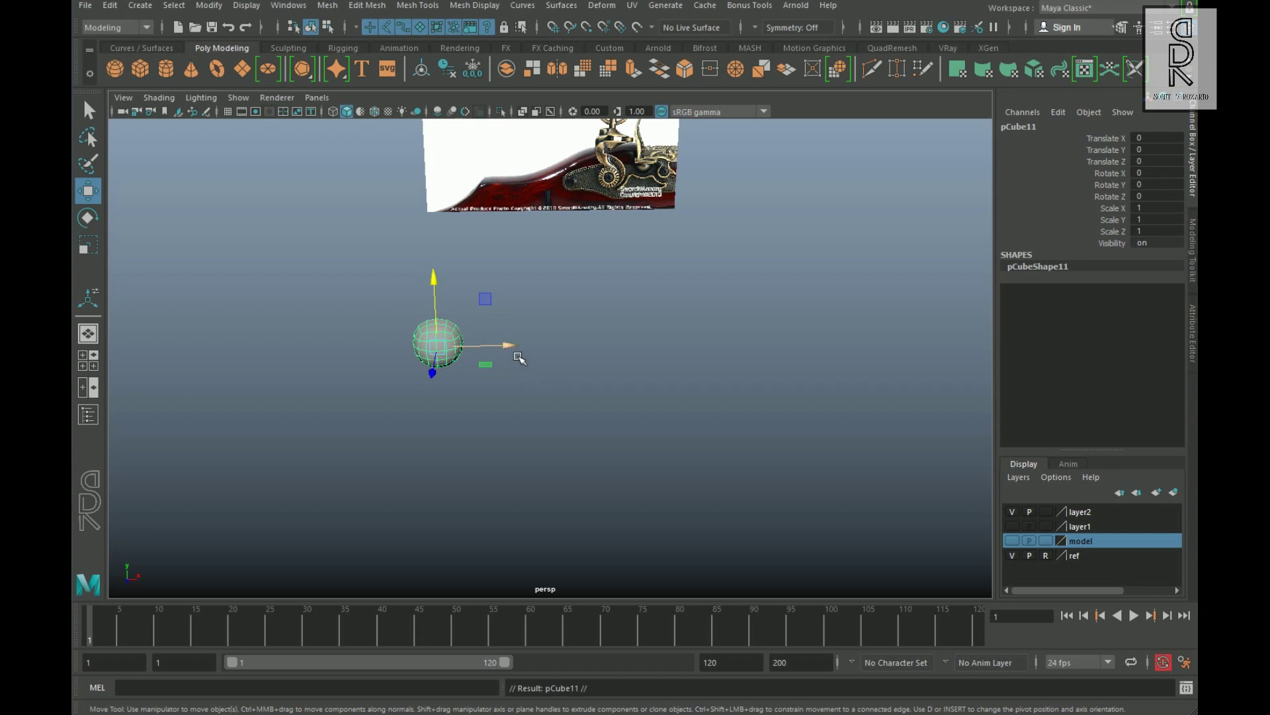
left_click_drag(520, 357, 579, 353)
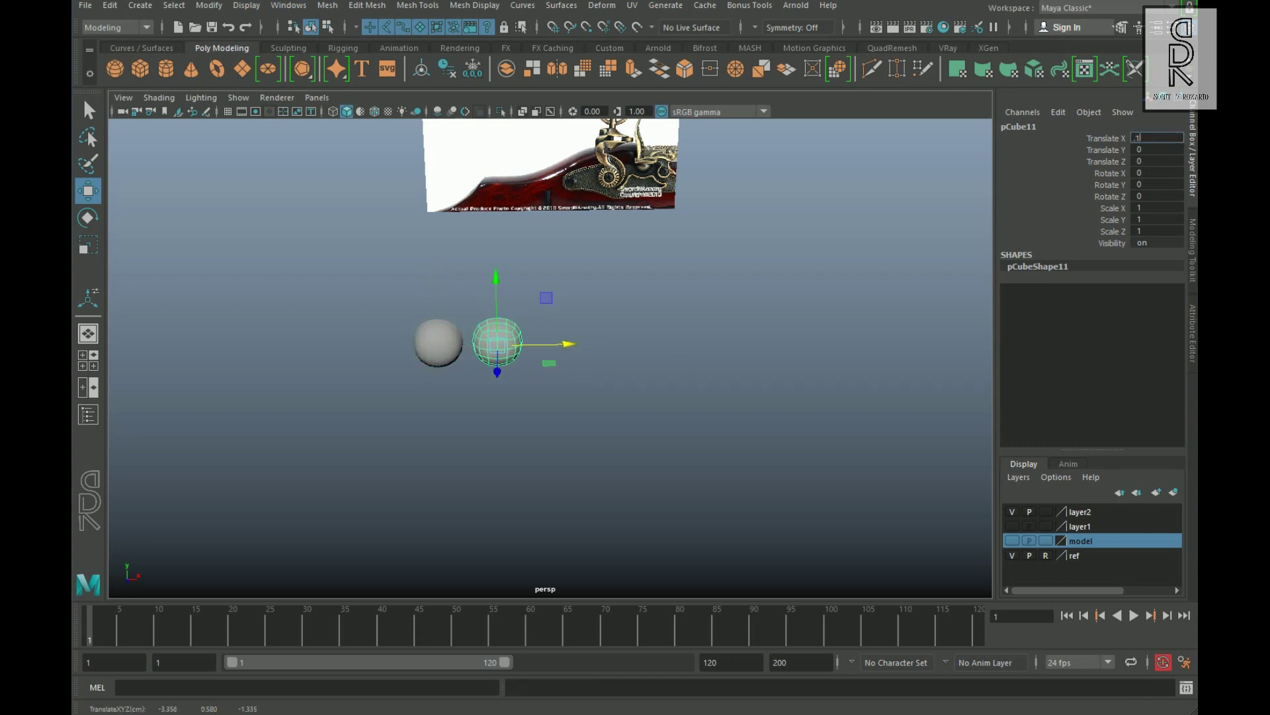
key("Return")
left_click(474, 376)
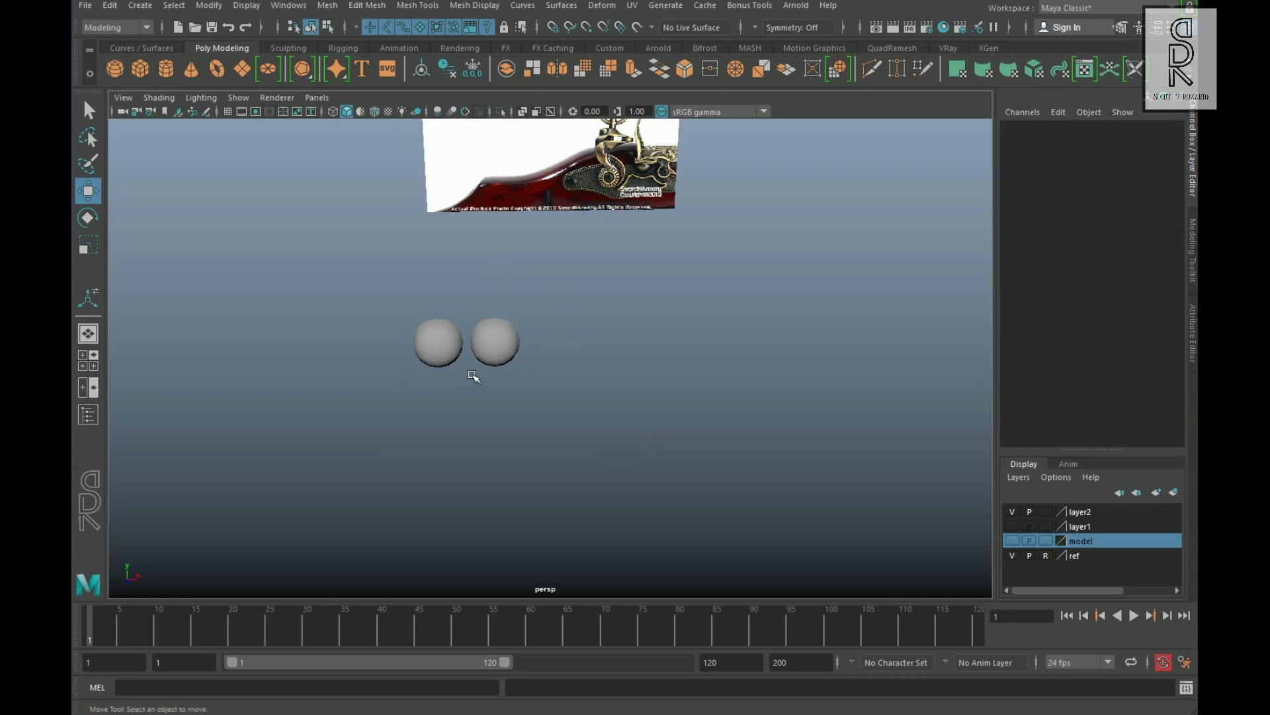
left_click(520, 358)
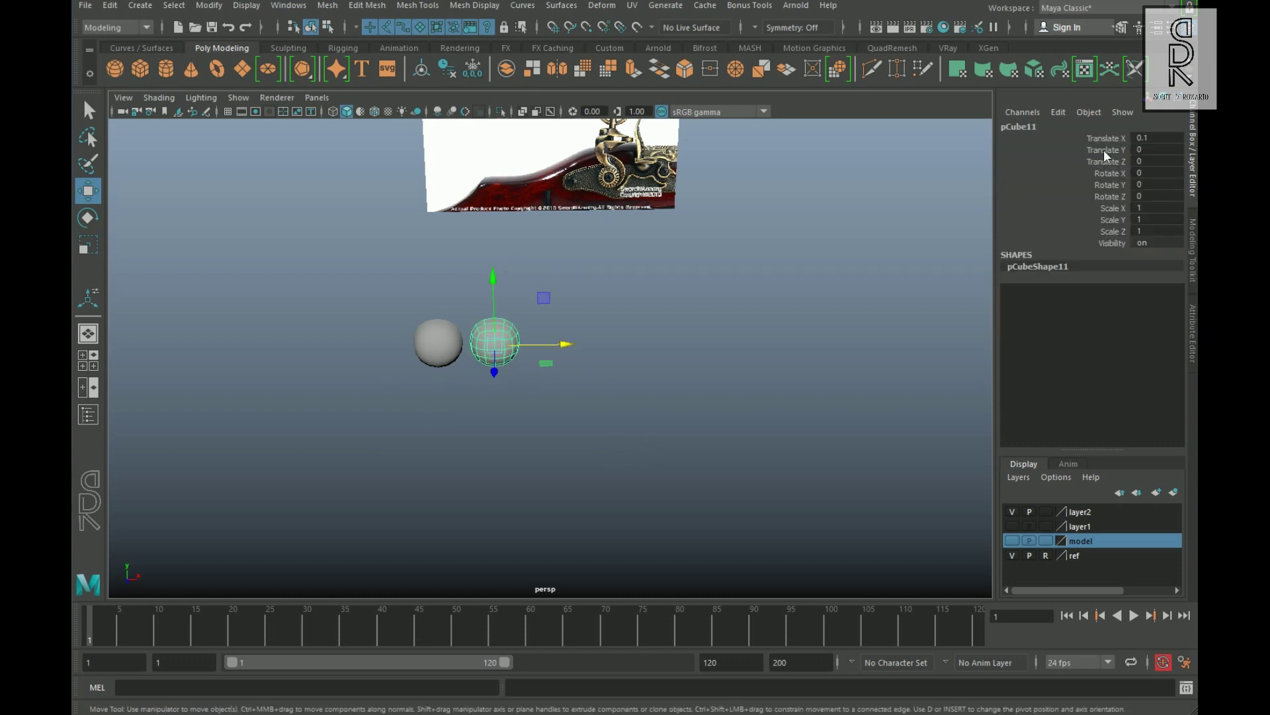
left_click(694, 421)
left_click(510, 364)
key("Delete")
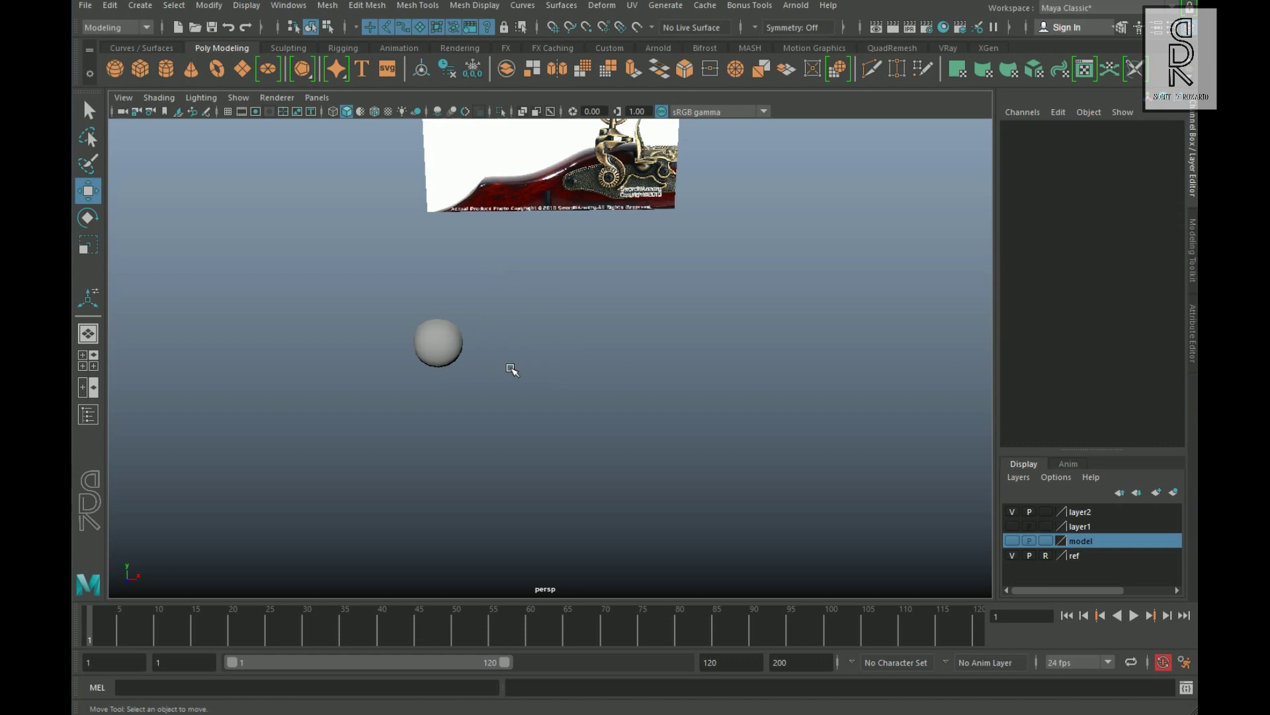
Step: Use Duplicate Special with reset options on the half-dome bead to make 150 copies at a Translate X offset of 0.1
left_click(462, 360)
left_click_drag(607, 442, 631, 442, "alt")
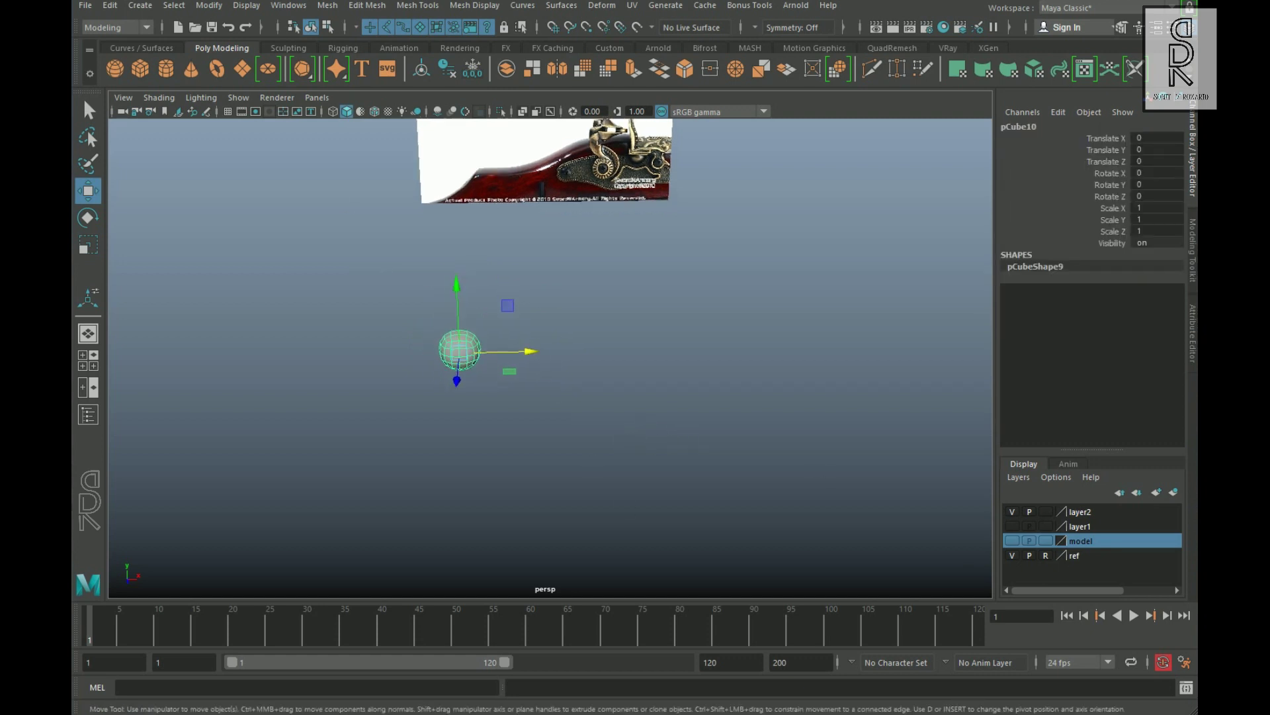
left_click(115, 12)
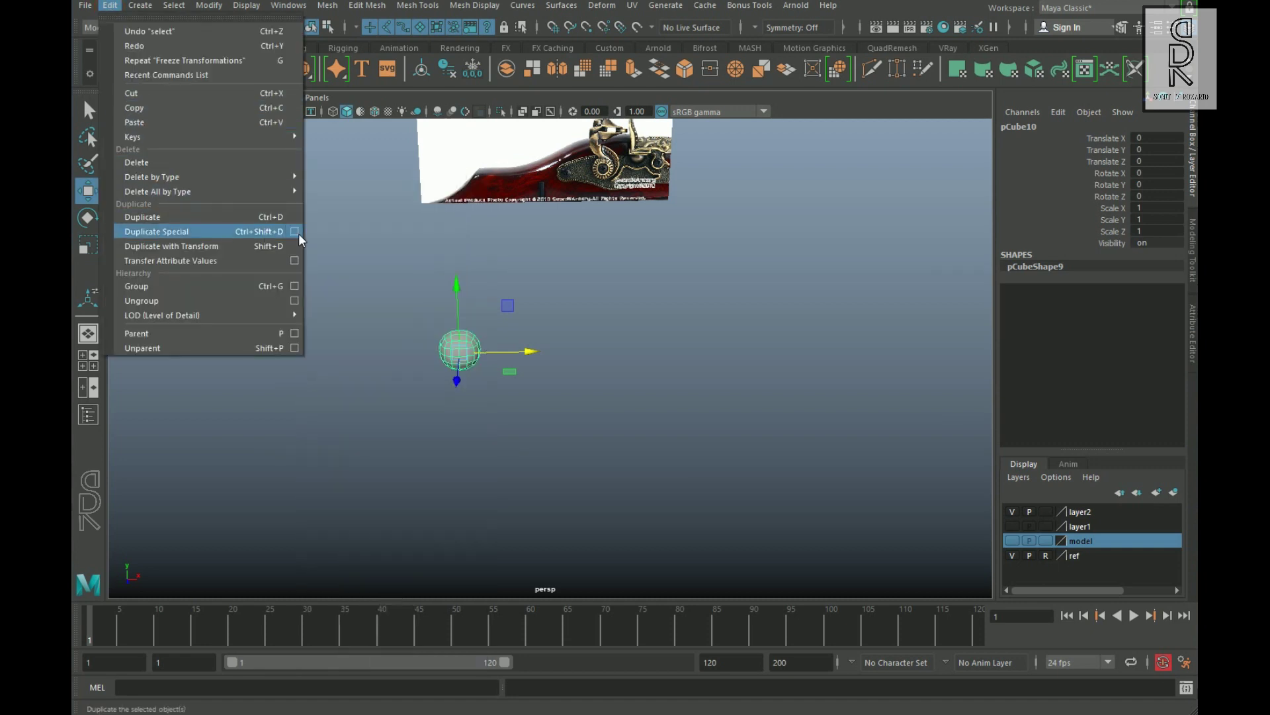
left_click(296, 231)
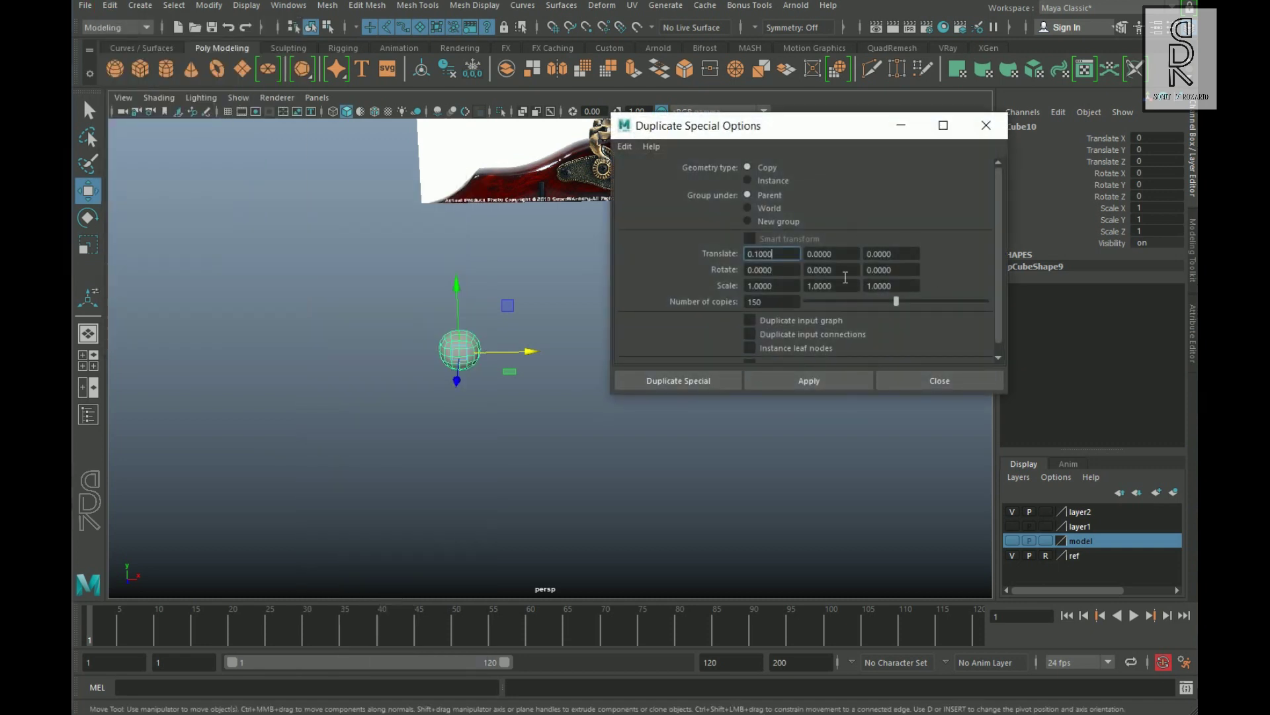
left_click(633, 152)
left_click(665, 176)
type(".1")
key("Return")
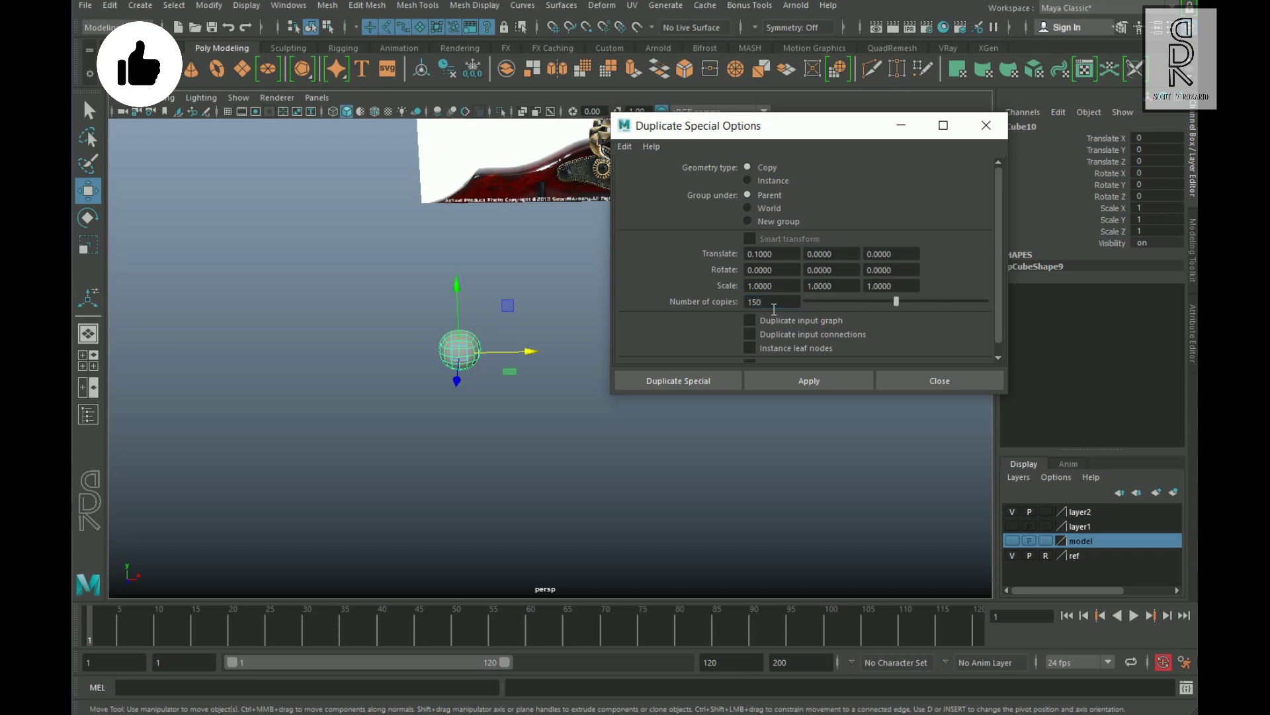
left_click(678, 381)
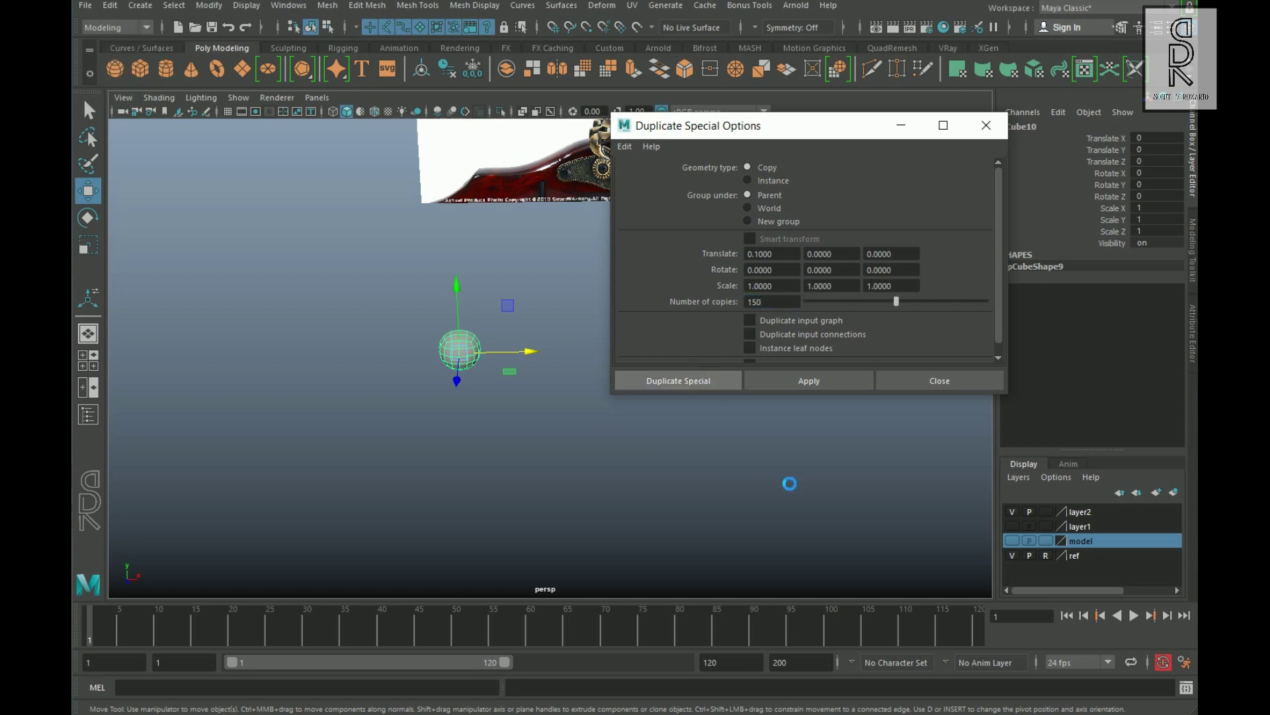
Step: Distribute the whole row of beads around the lock plate's border curve with Position Along Curve
scroll(663, 431, "down", 5)
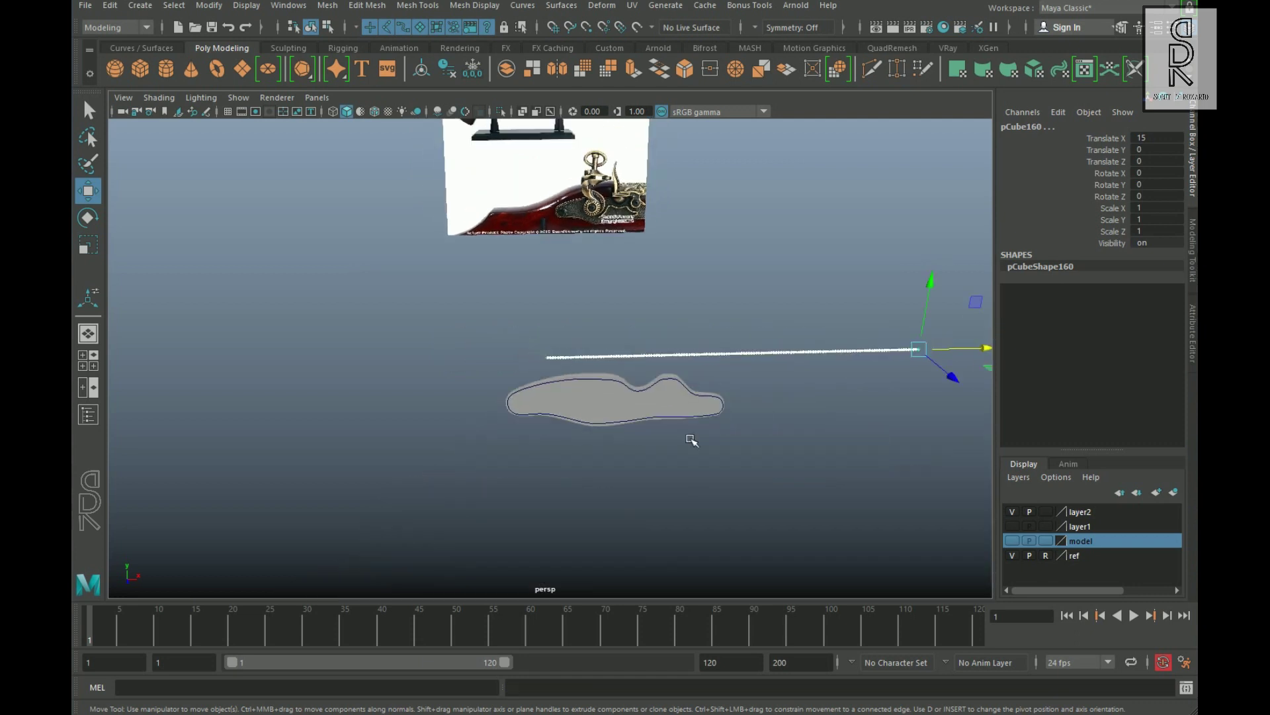
left_click_drag(731, 462, 721, 492, "alt")
left_click(844, 490)
middle_click_drag(505, 340, 404, 340, "alt")
left_click_drag(362, 299, 967, 410)
scroll(655, 399, "up", 6)
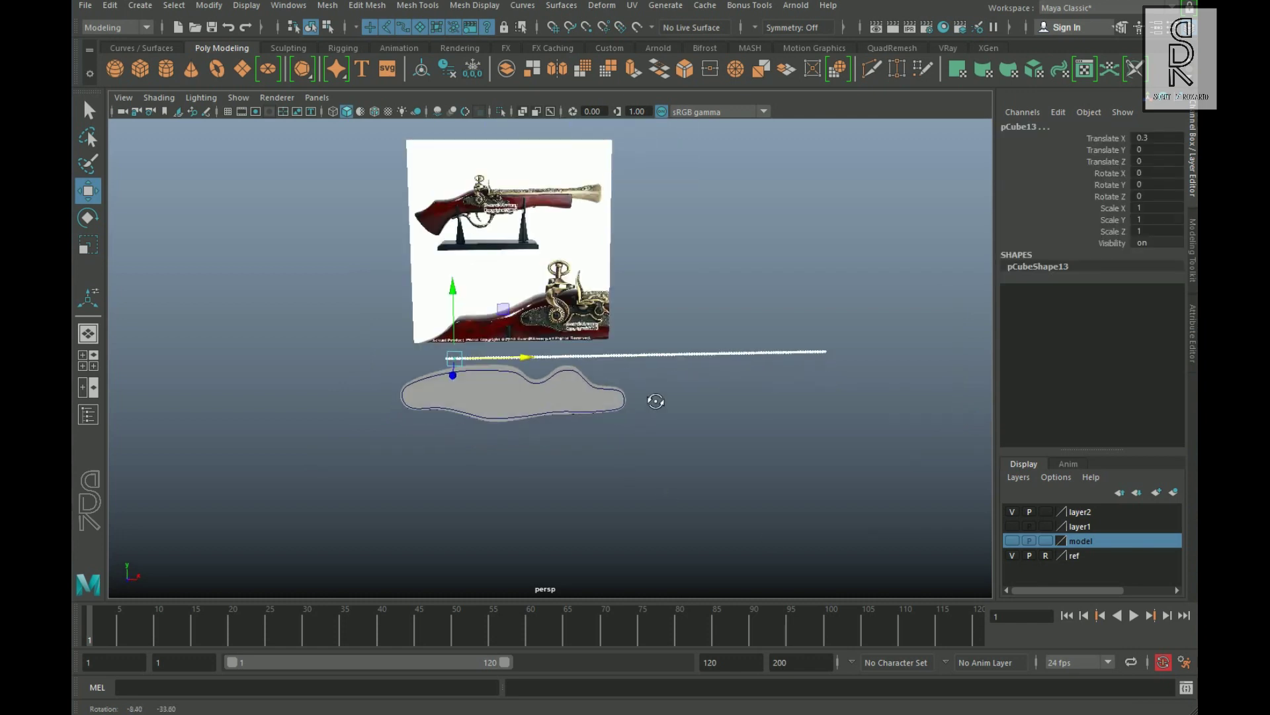
left_click_drag(424, 341, 427, 360, "alt")
middle_click_drag(427, 361, 582, 361, "alt")
right_click_drag(582, 360, 635, 357, "alt")
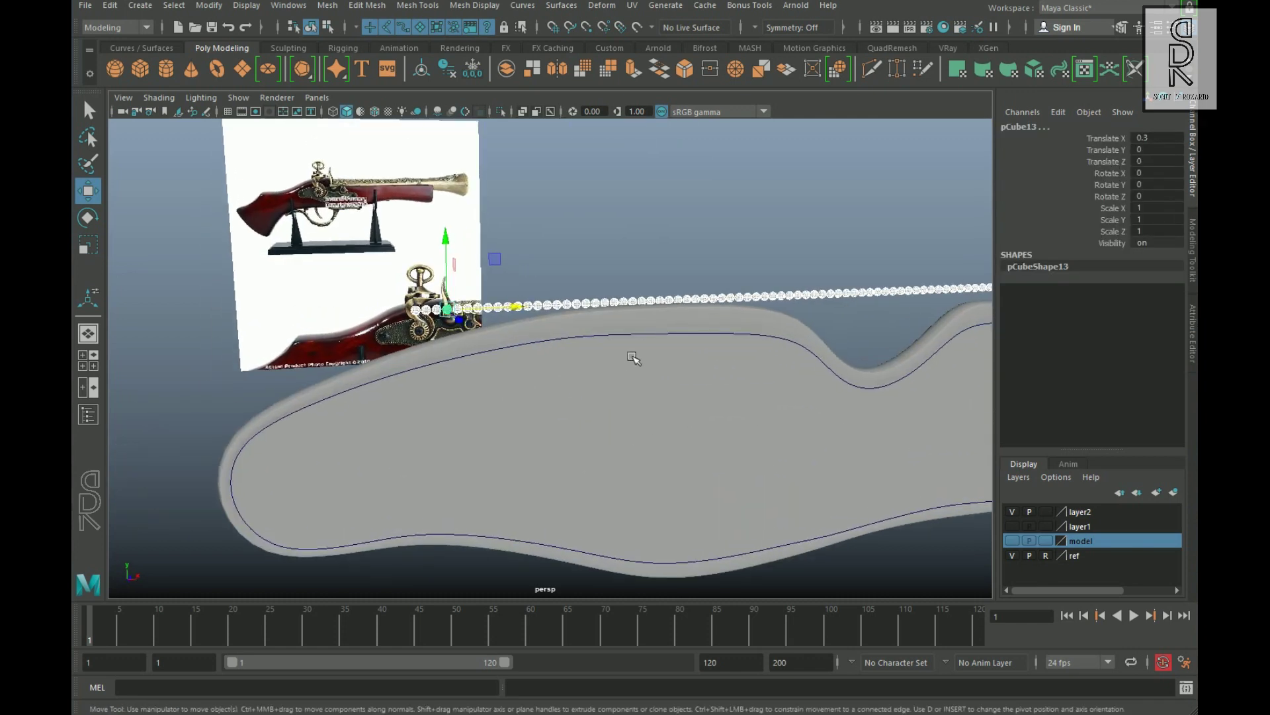
left_click(634, 345, "shift")
right_click_drag(780, 428, 593, 420, "alt")
left_click_drag(593, 420, 628, 440, "alt")
left_click(217, 8)
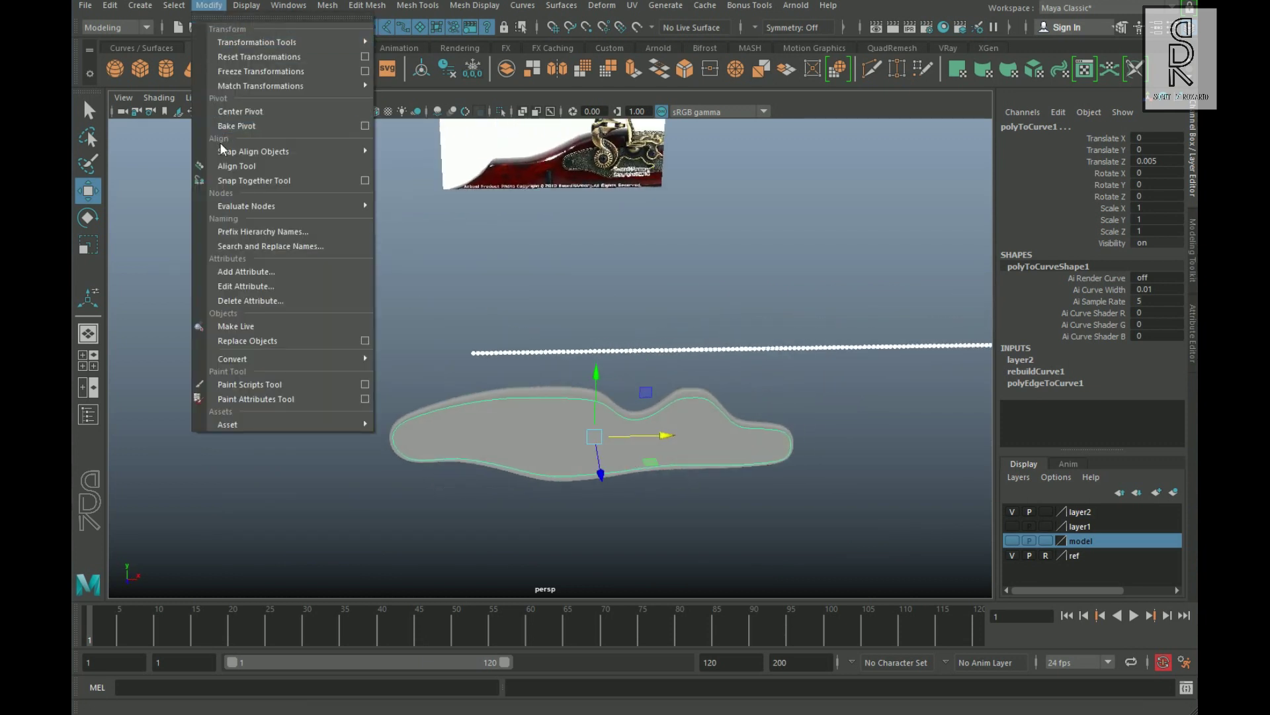
mouse_move(297, 150)
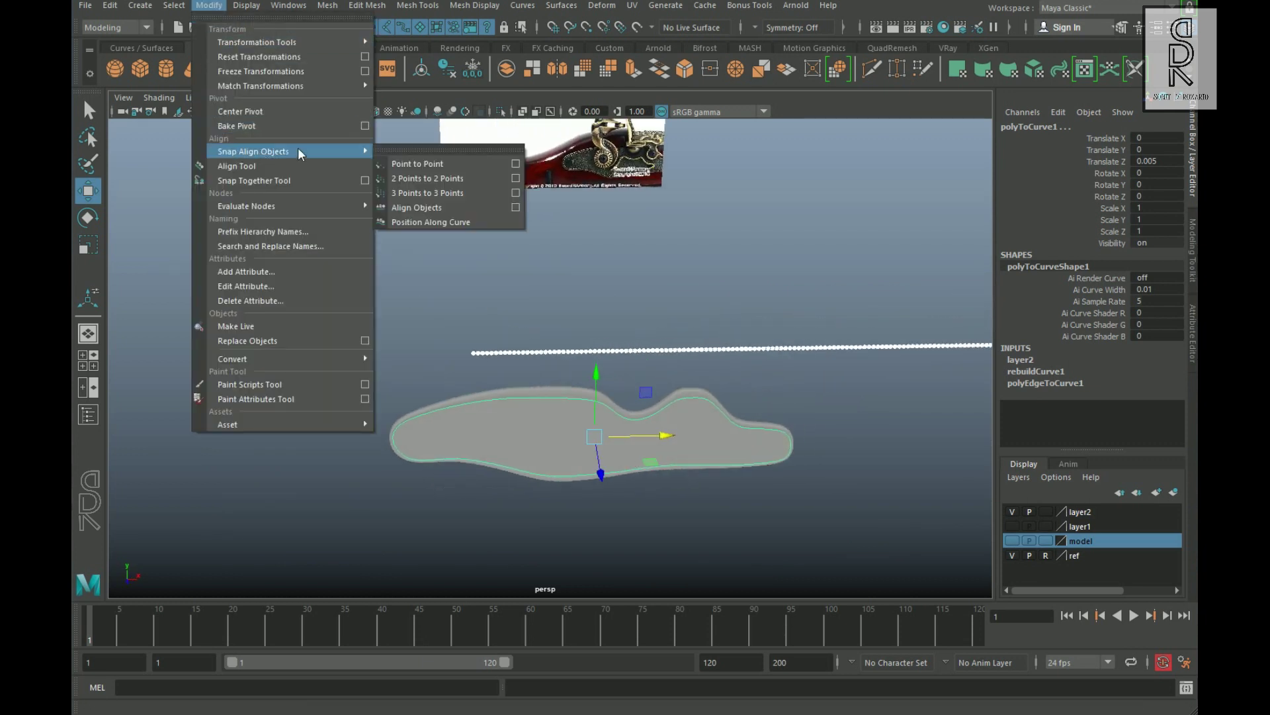
left_click(497, 223)
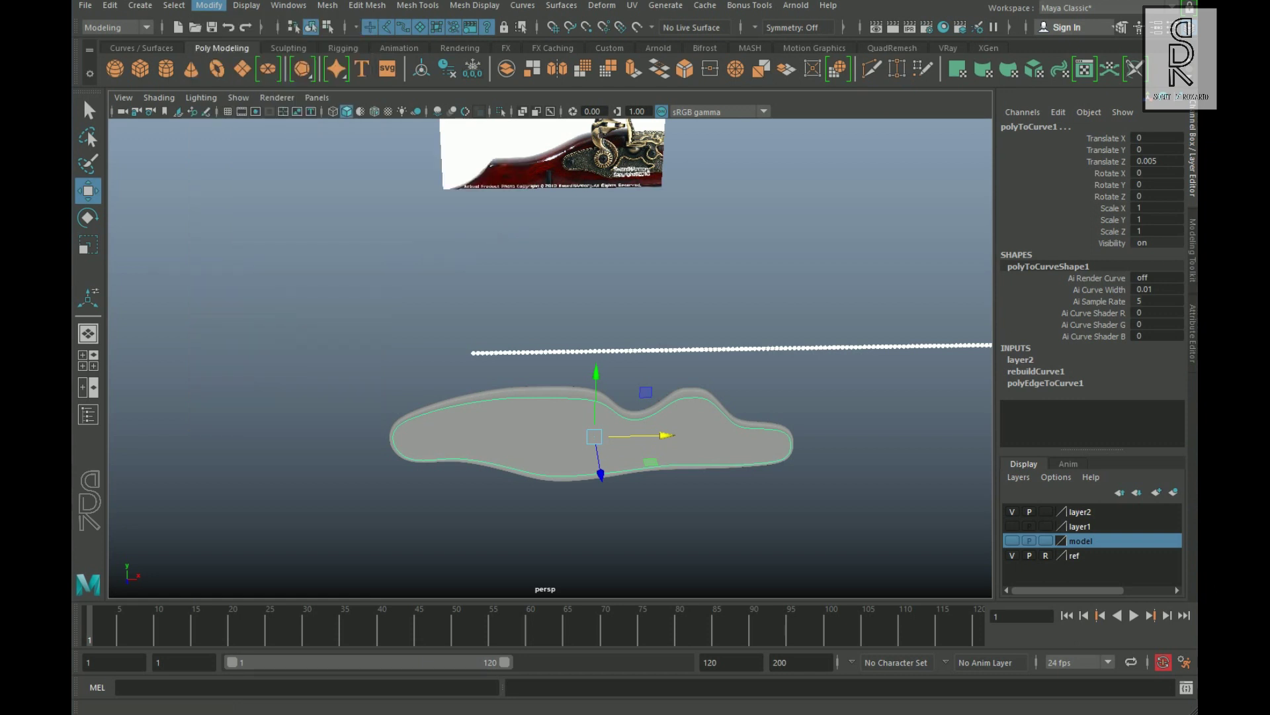
left_click(740, 569)
Step: Select all the beads without the lock plate and shift them slightly along Z relative to the plate's face
scroll(430, 488, "up", 6)
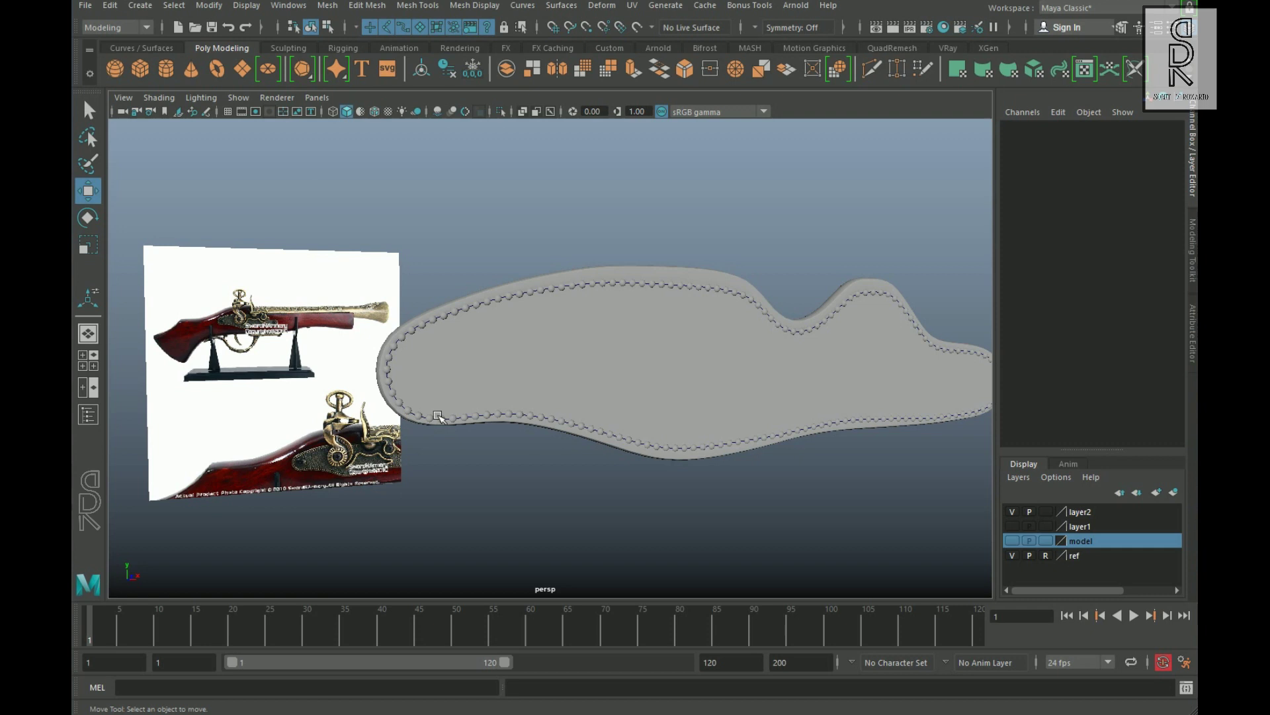
scroll(437, 415, "up", 4)
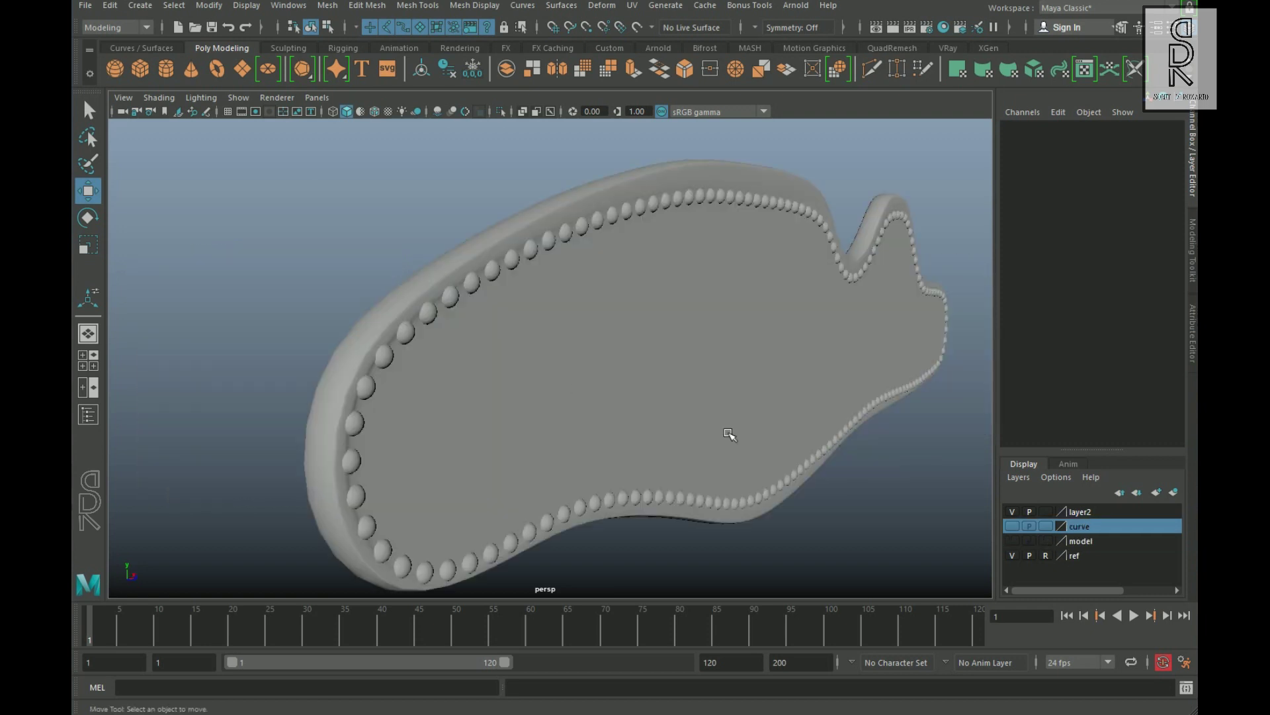
scroll(505, 406, "down", 5)
left_click_drag(397, 202, 878, 483)
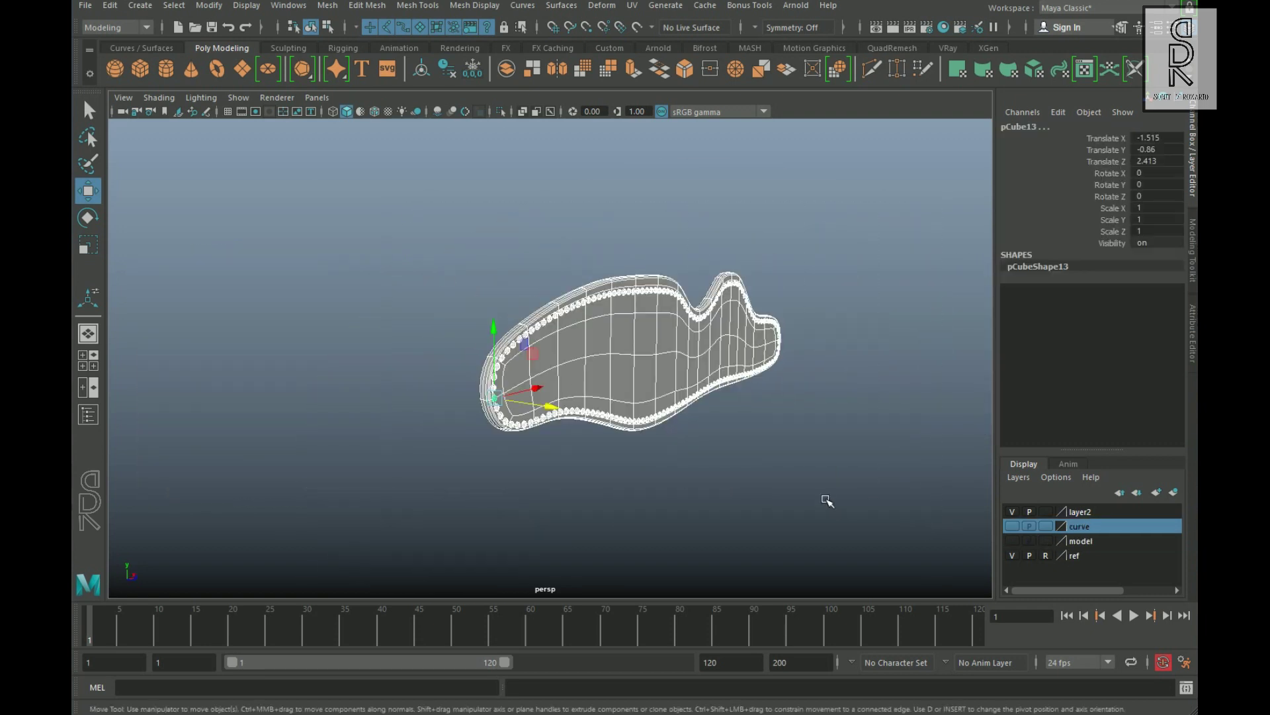
scroll(827, 501, "up", 3)
left_click(677, 375, "shift")
left_click_drag(616, 457, 695, 448, "alt")
scroll(695, 448, "up", 4)
left_click_drag(540, 519, 457, 500)
scroll(544, 520, "down", 5)
Step: Clear the selection and delete the layer2 display layer
left_click(548, 496)
right_click(1093, 513)
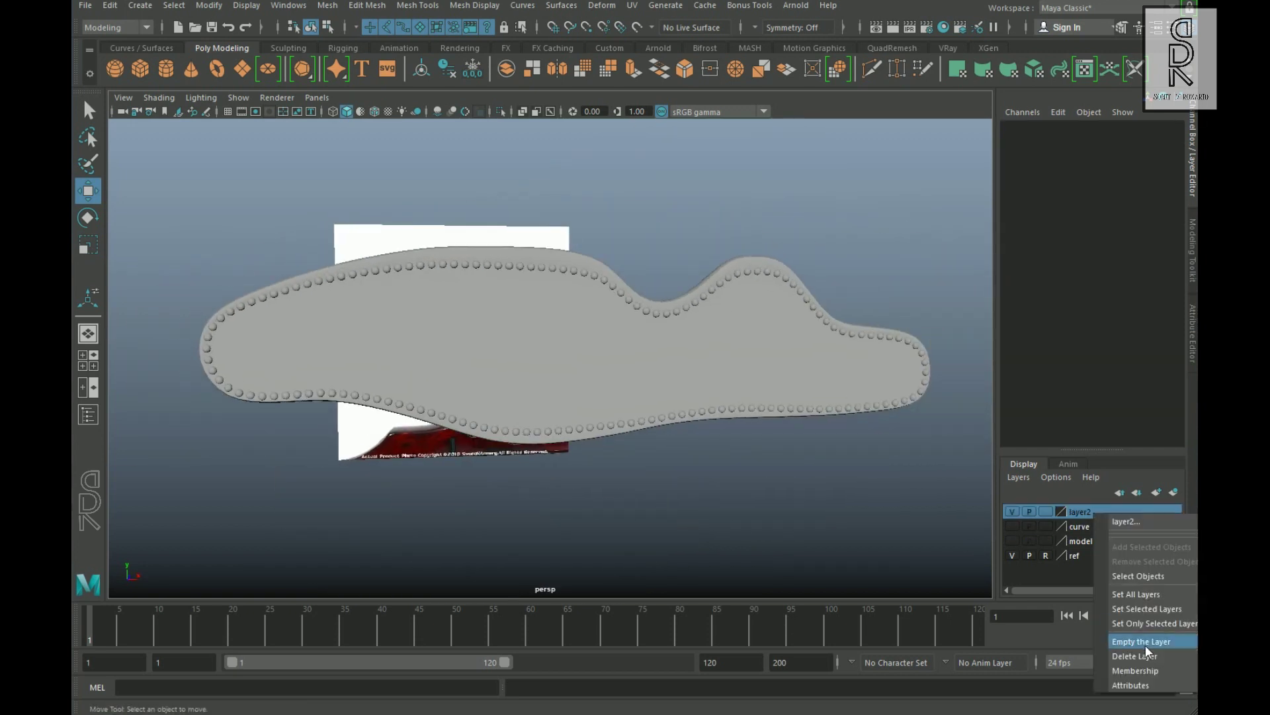
left_click(1134, 656)
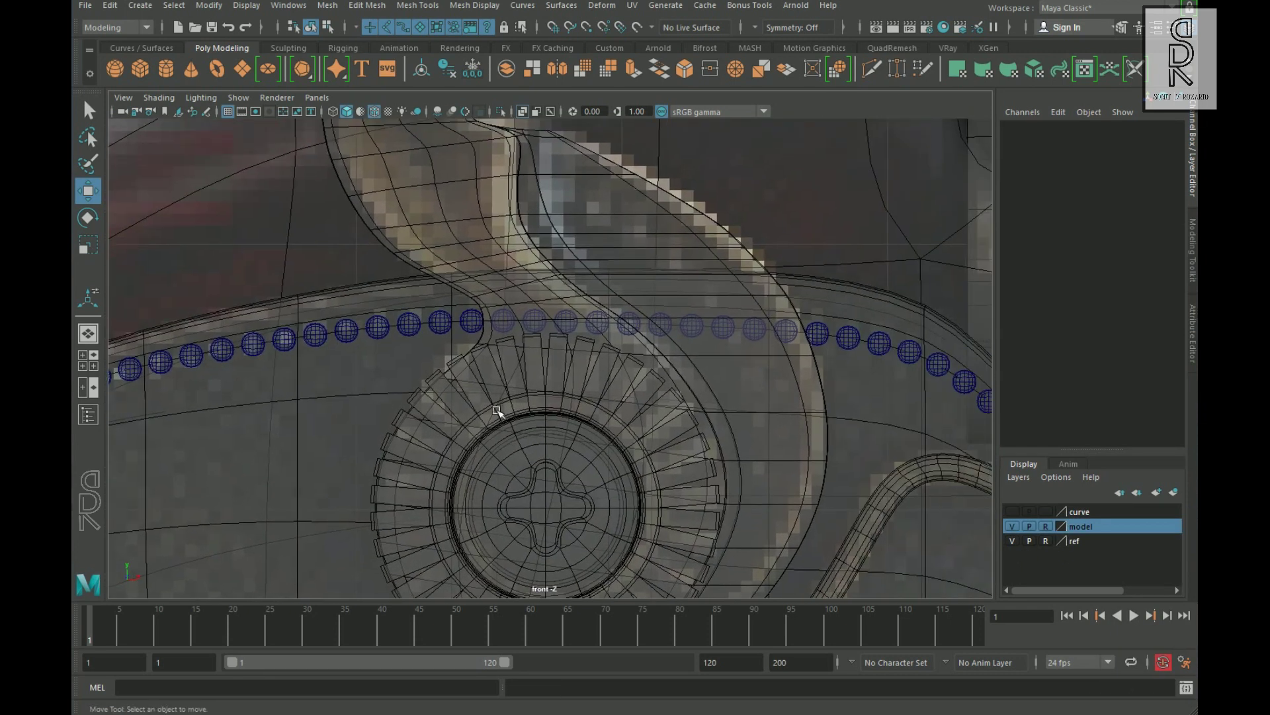
Step: In the front view, delete the run of beads covered by the hammer's curved arm above the ridged wheel
scroll(496, 411, "up", 2)
left_click(497, 319)
left_click(538, 308, "shift")
left_click(574, 313, "shift")
key("q")
left_click(614, 314, "shift")
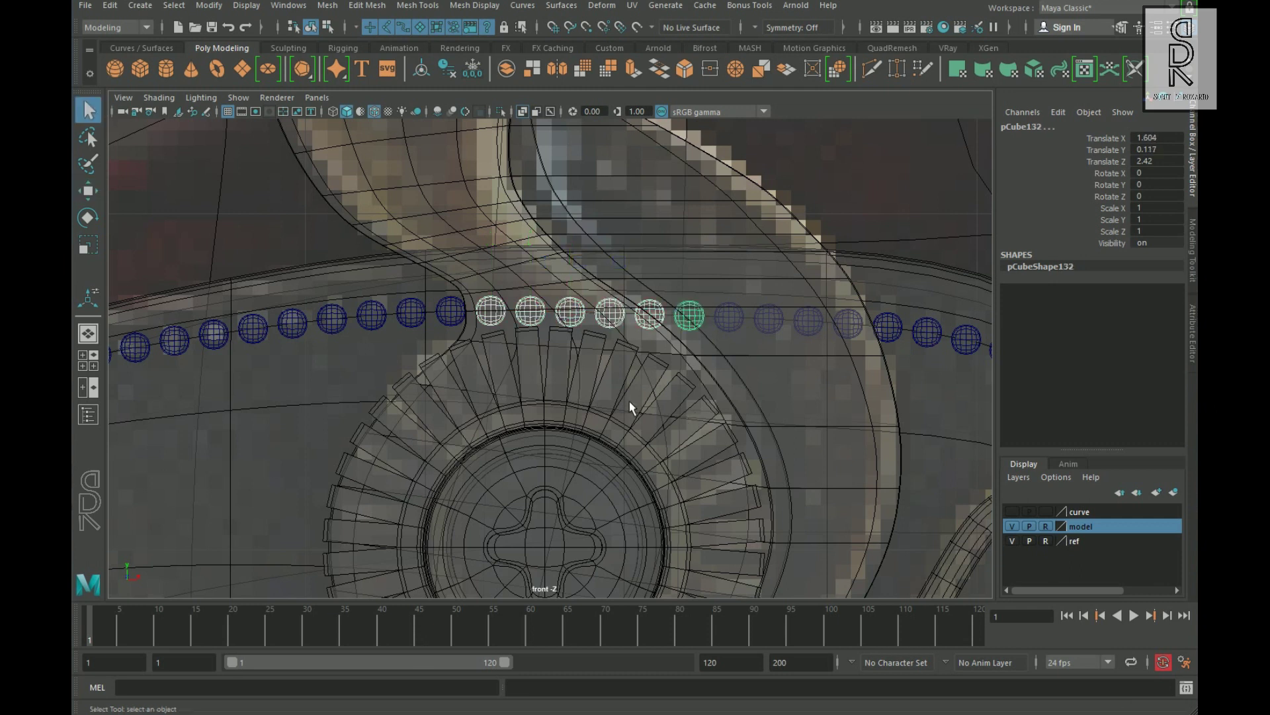
left_click(625, 402)
Step: Clean up the leftover beads at the edges of the hammer's arm, removing those that still overlap it
left_click(451, 311)
key("w")
scroll(549, 357, "down", 5)
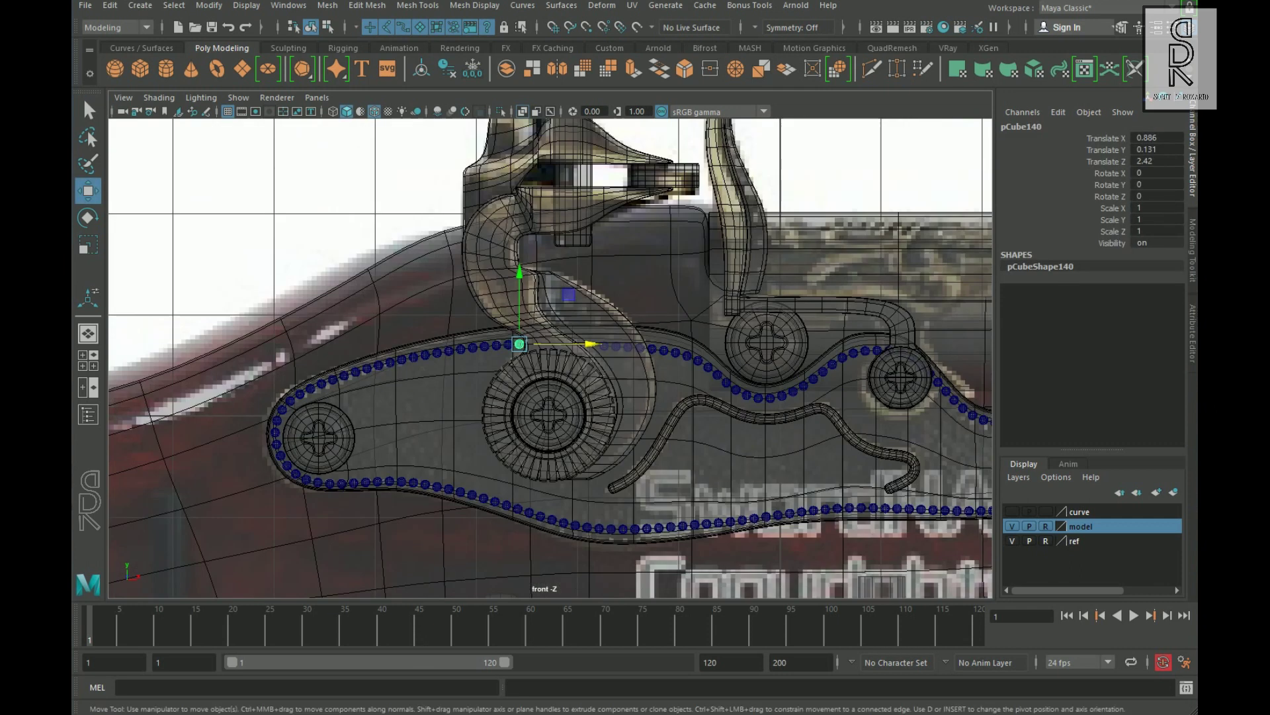
scroll(417, 321, "up", 8)
left_click(541, 334, "shift")
key("Delete")
left_click(595, 331)
left_click_drag(637, 320, 595, 297)
Step: Delete the five beads that overlap the small cross-slotted screw at the end of the frizzen bracket
scroll(683, 350, "down", 8)
middle_click_drag(683, 350, 514, 338, "alt")
scroll(555, 332, "up", 8)
left_click(625, 259)
left_click(676, 269, "shift")
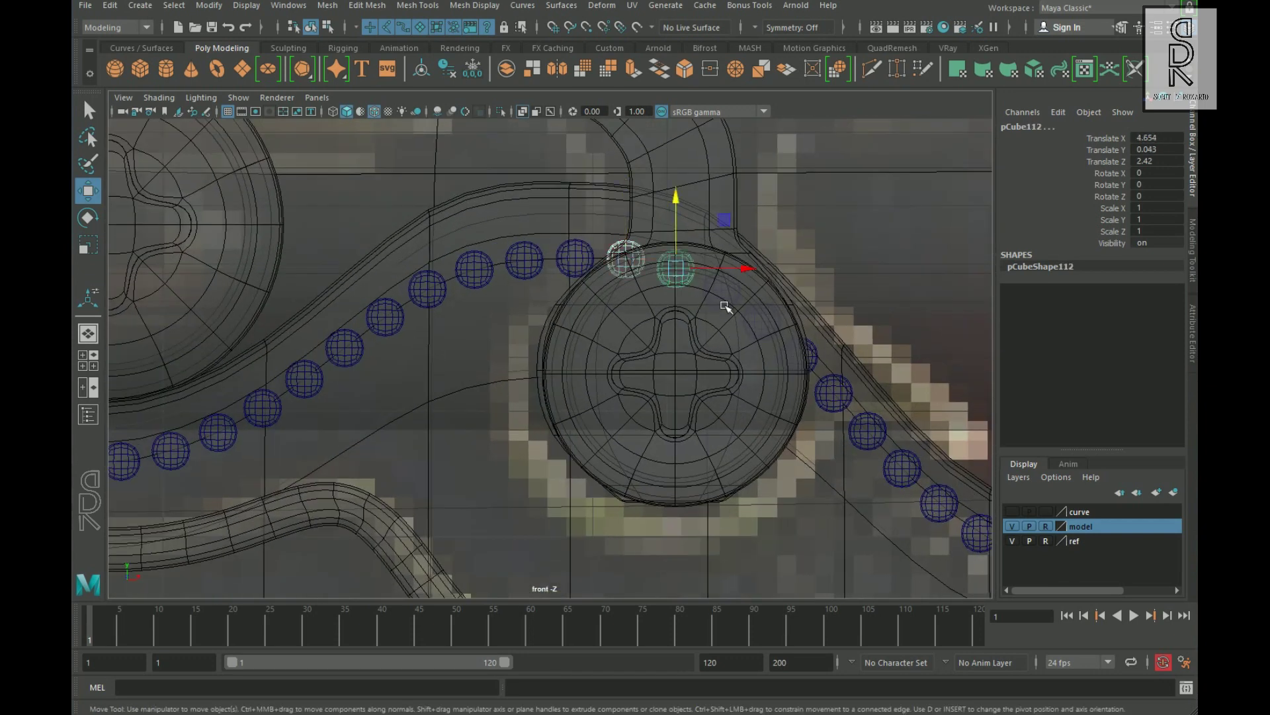
left_click(722, 291, "shift")
left_click(761, 322, "shift")
left_click(799, 355, "shift")
key("Delete")
left_click(574, 258)
Step: Examine the beaded lock plate and the whole blunderbuss in the perspective view against the reference image
scroll(583, 278, "down", 6)
scroll(535, 471, "up", 4)
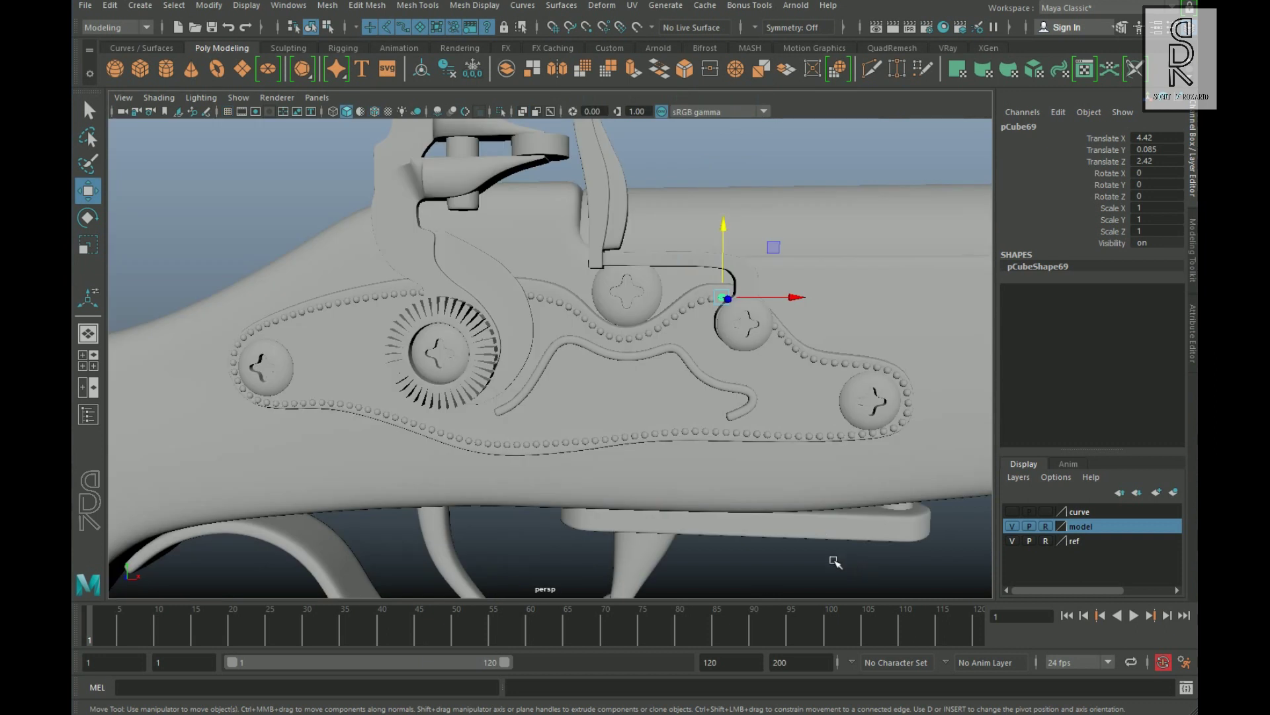
left_click(836, 561)
left_click_drag(847, 485, 559, 461, "alt")
scroll(462, 393, "up", 5)
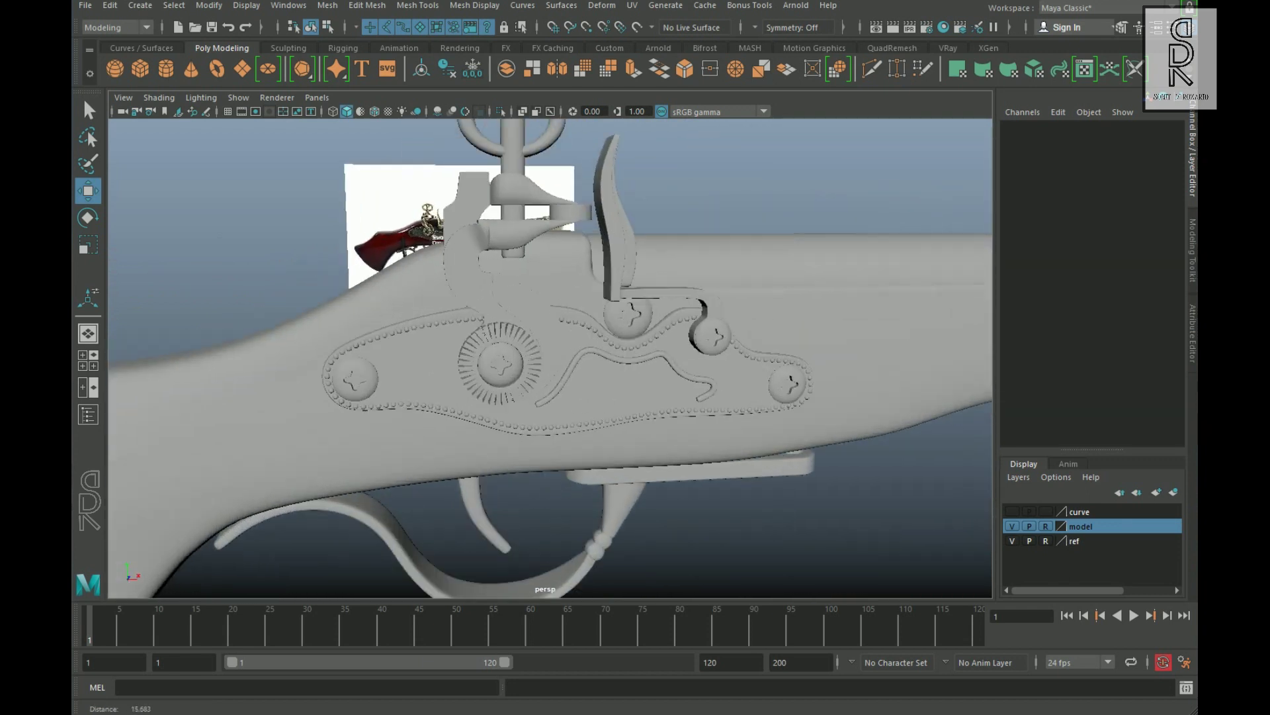
right_click_drag(817, 520, 477, 505, "alt")
middle_click_drag(781, 481, 665, 491, "alt")
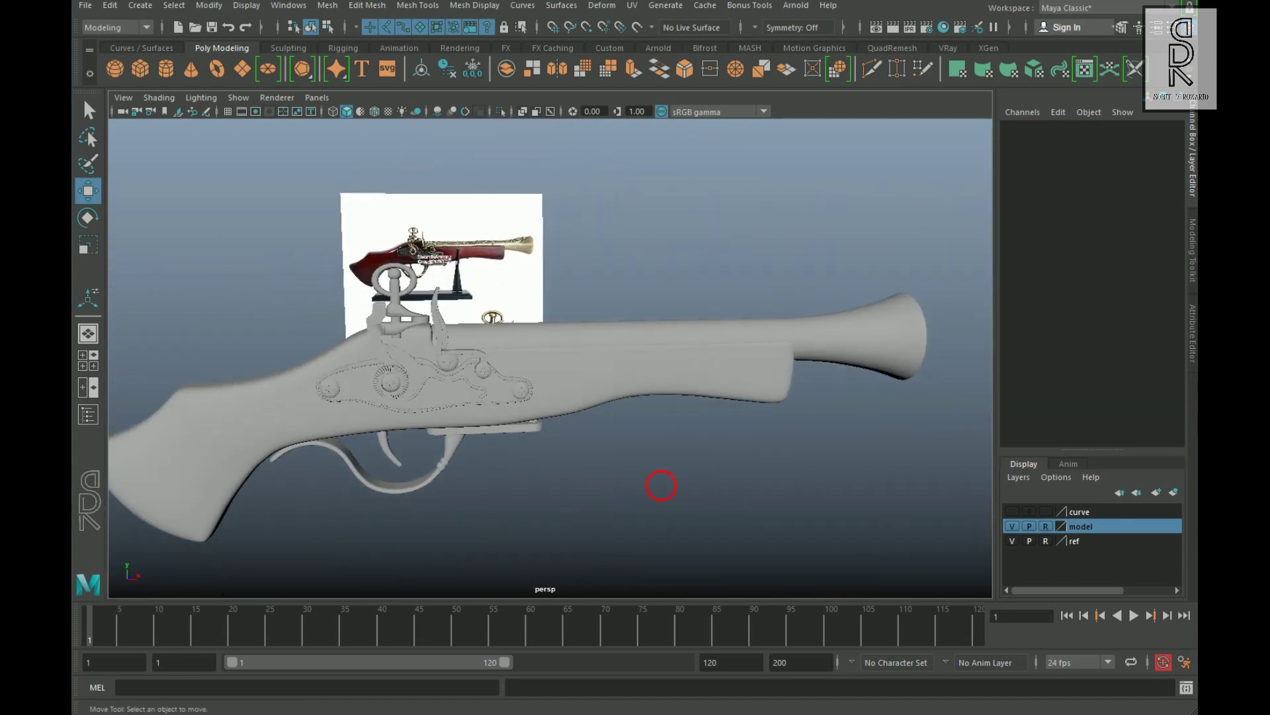
left_click_drag(675, 493, 664, 495, "alt")
middle_click_drag(663, 495, 736, 471, "alt")
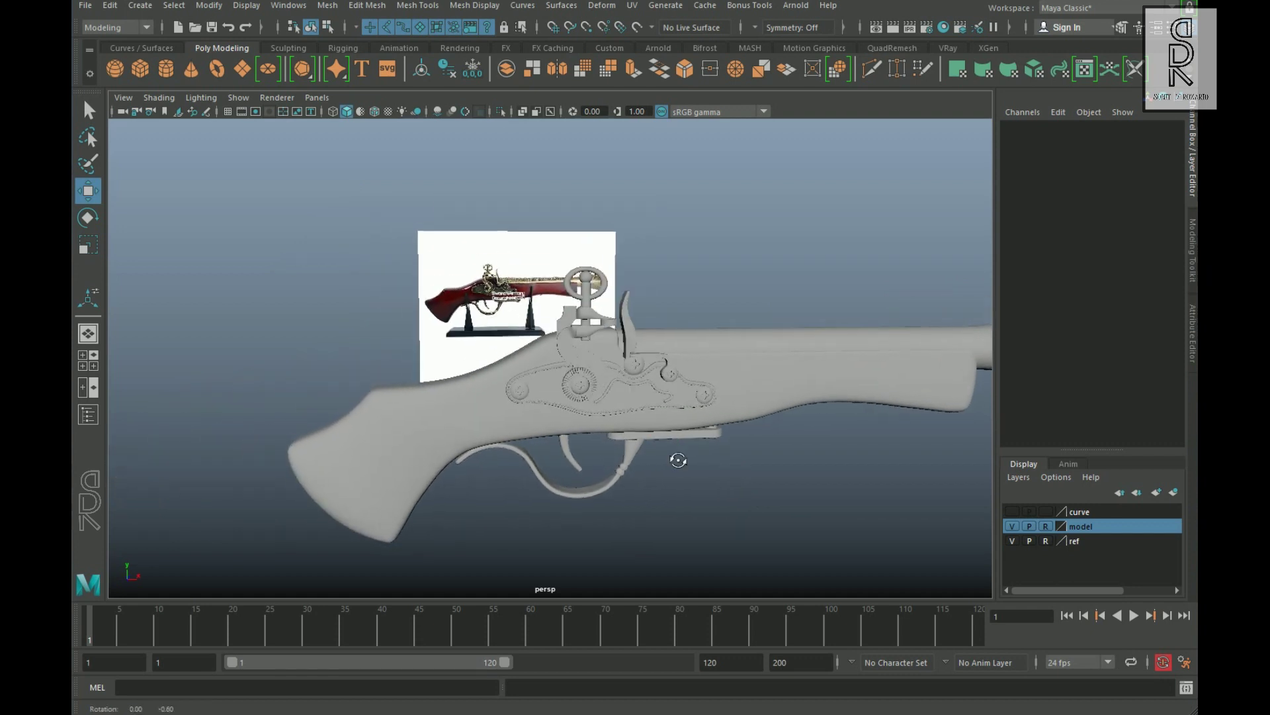